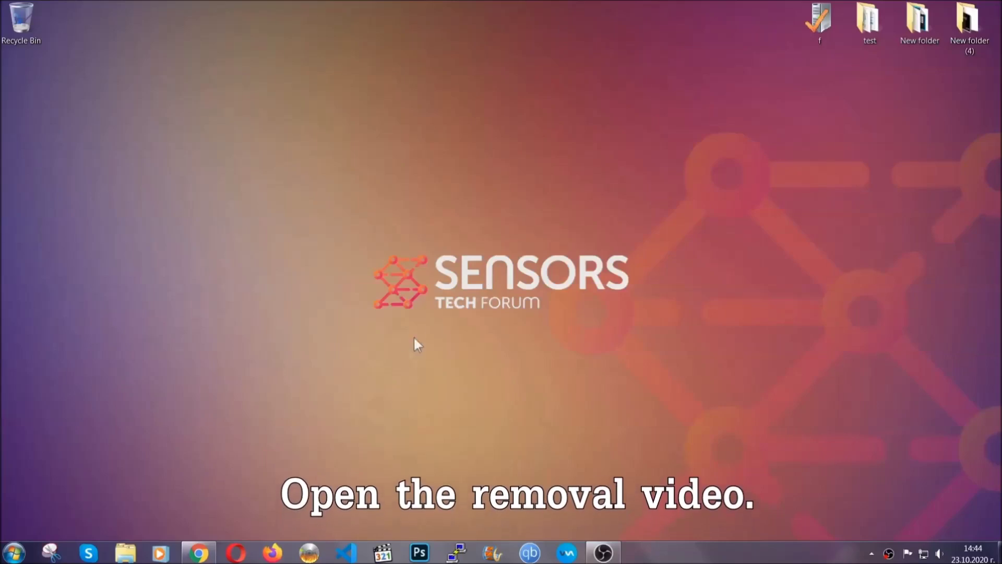
# Follow the sensorstechforum link in the YouTube video description to the SpyHunter download page
pyautogui.click(199, 554)
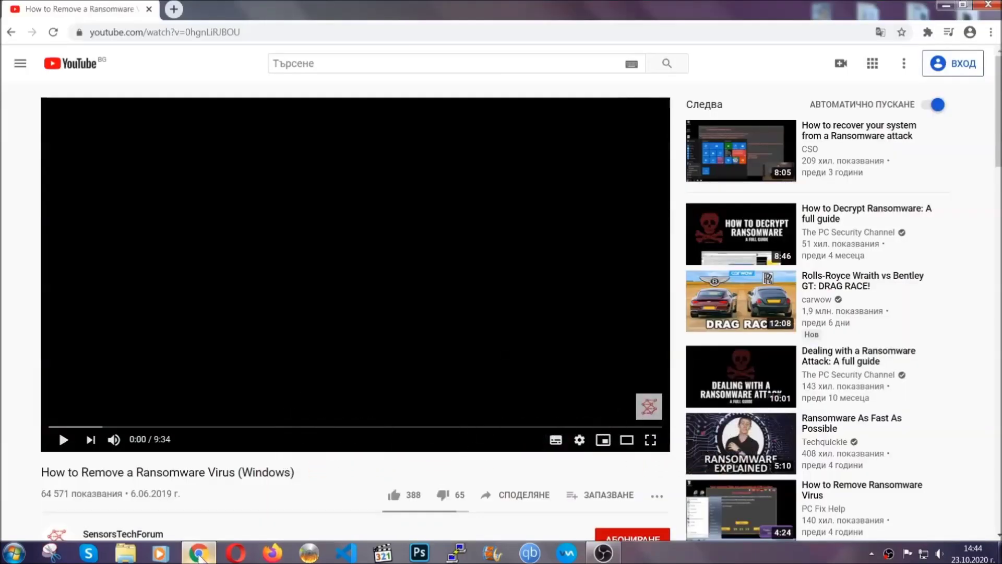
pyautogui.scroll(-4, 183, 426)
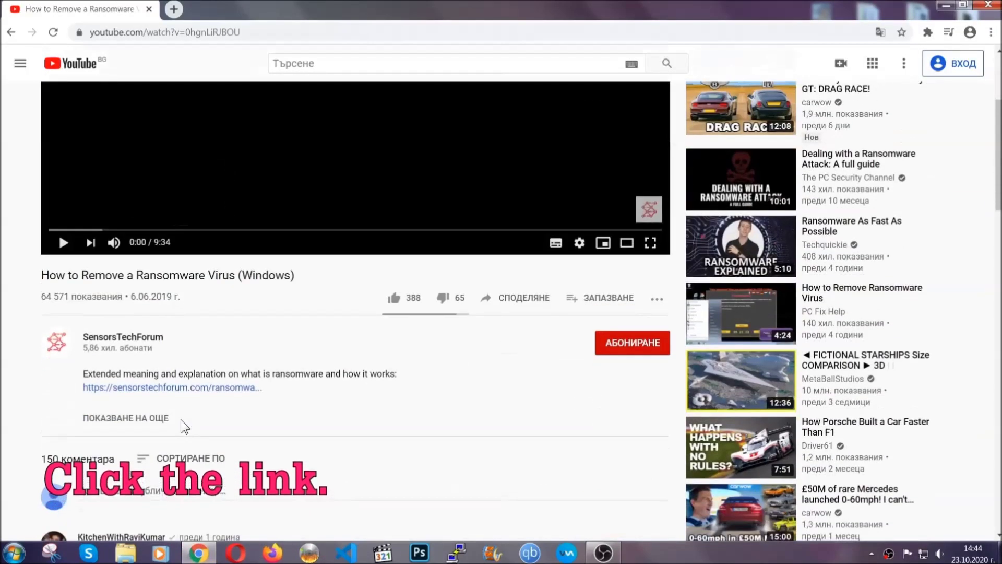
pyautogui.click(198, 390)
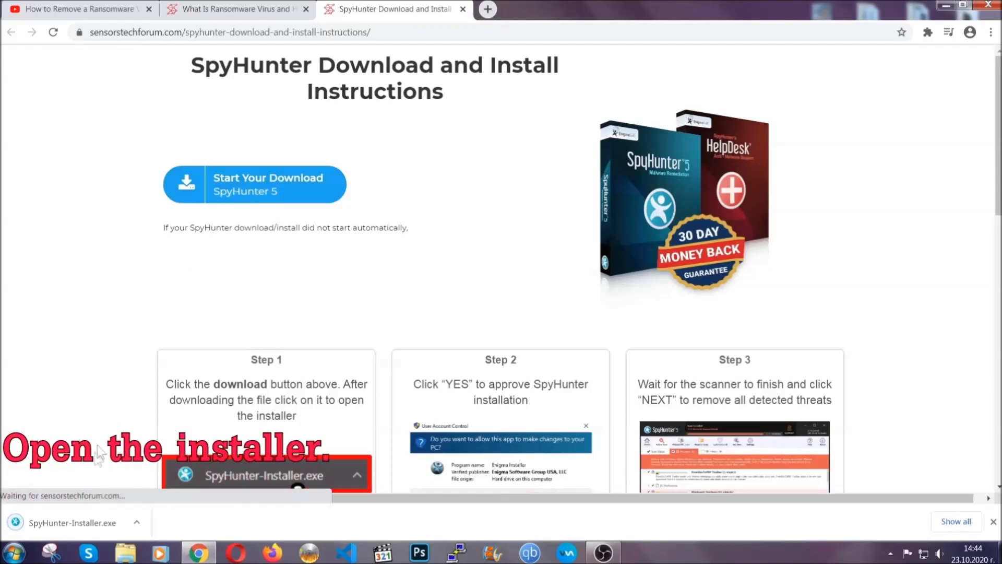
# Launch SpyHunter-Installer.exe and choose English as the installer language
pyautogui.click(71, 521)
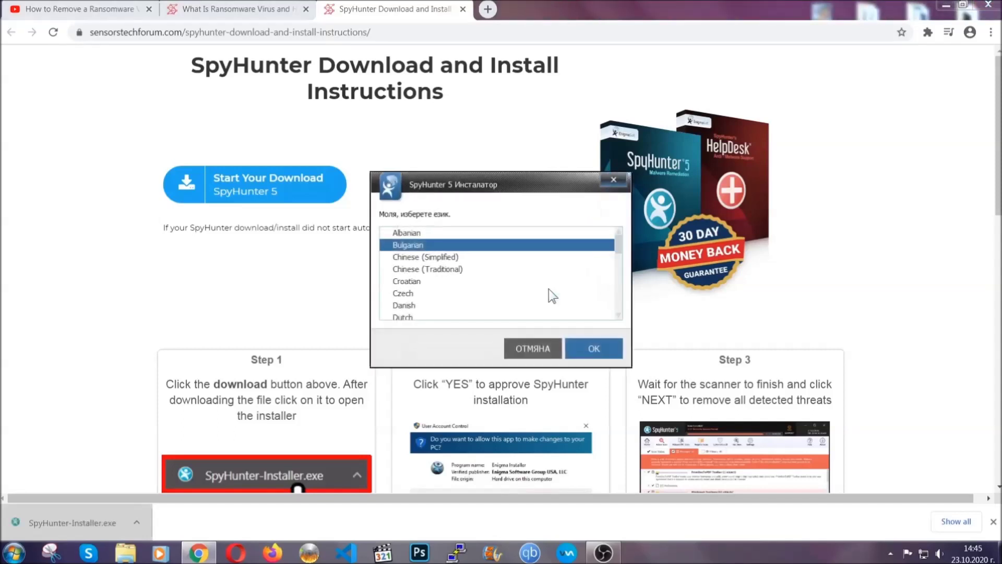
pyautogui.scroll(-2, 517, 288)
pyautogui.scroll(-2, 485, 288)
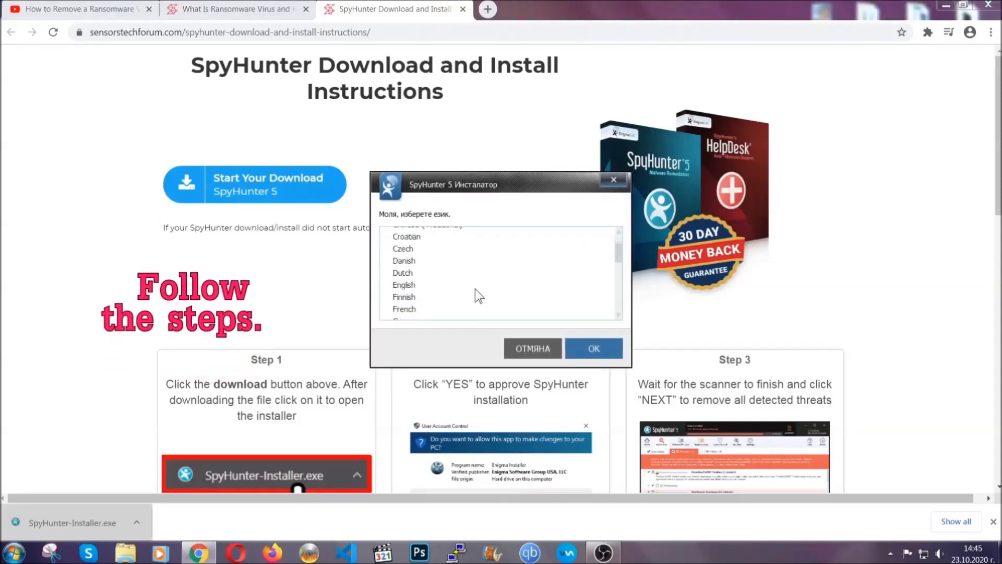
pyautogui.click(473, 286)
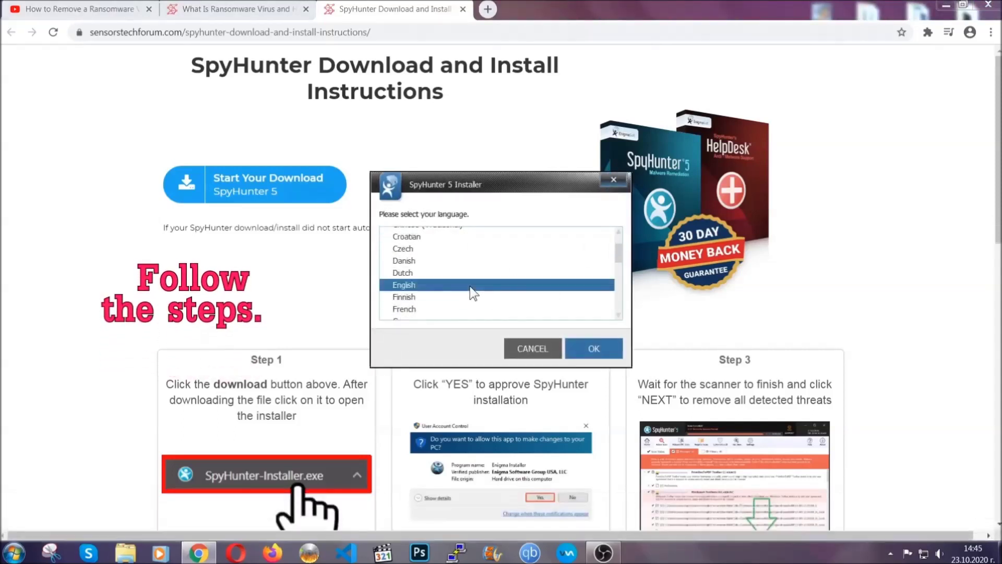
pyautogui.click(581, 348)
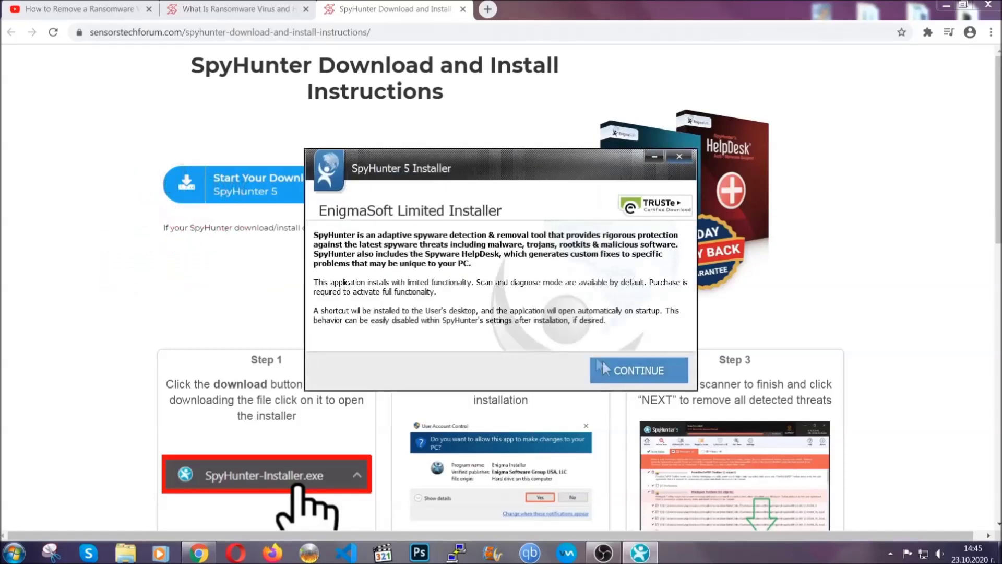
# Accept the EULA and install SpyHunter 5 through to Finish
pyautogui.click(603, 365)
pyautogui.click(575, 339)
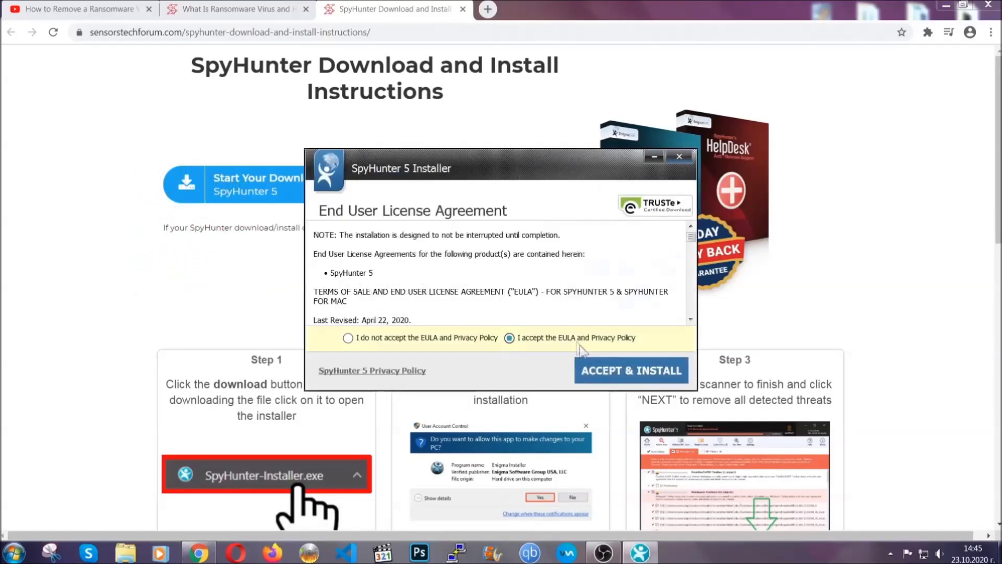
pyautogui.click(598, 370)
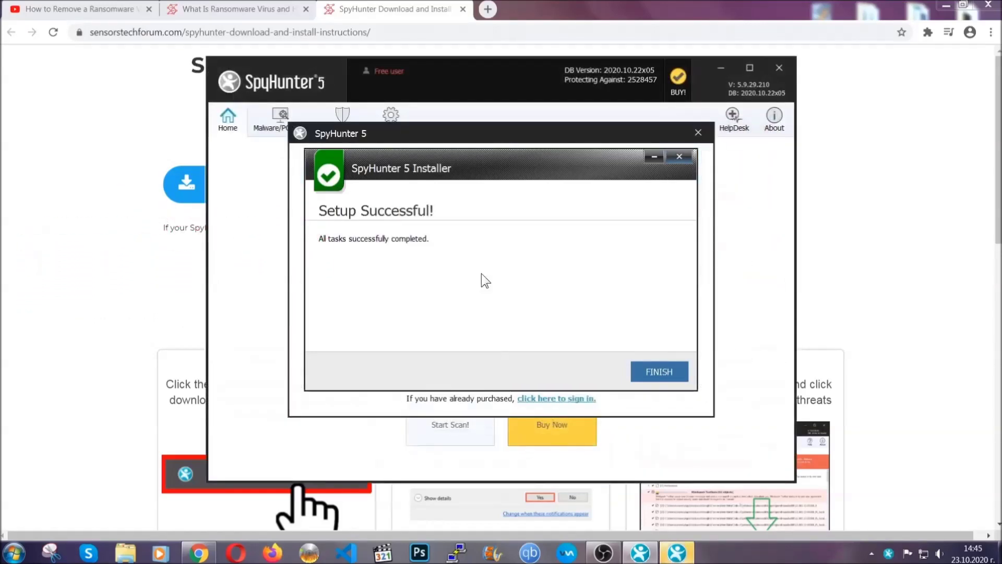
pyautogui.click(641, 373)
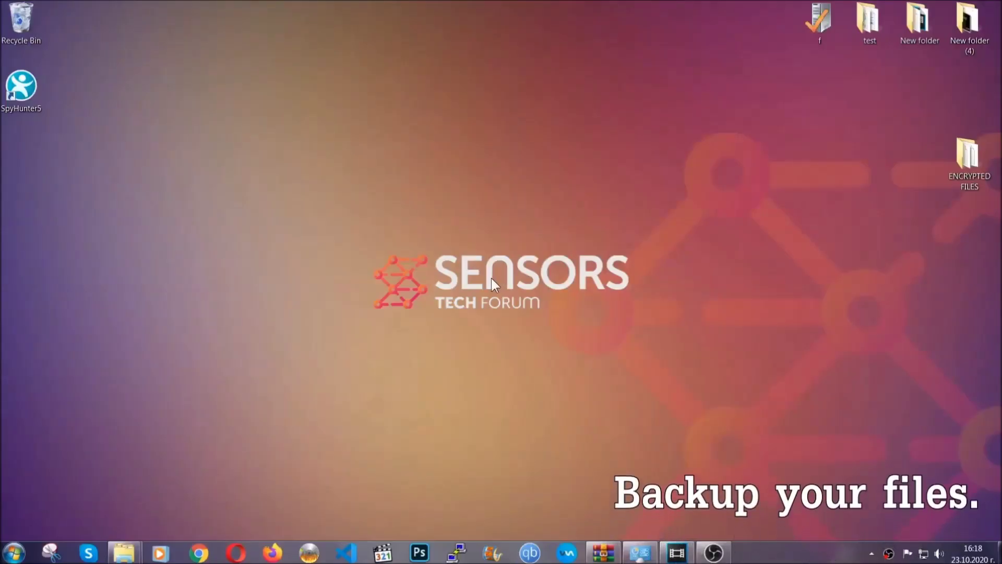
# Copy all six encrypted .efji files from the ENCRYPTED FILES folder
pyautogui.doubleClick(962, 161)
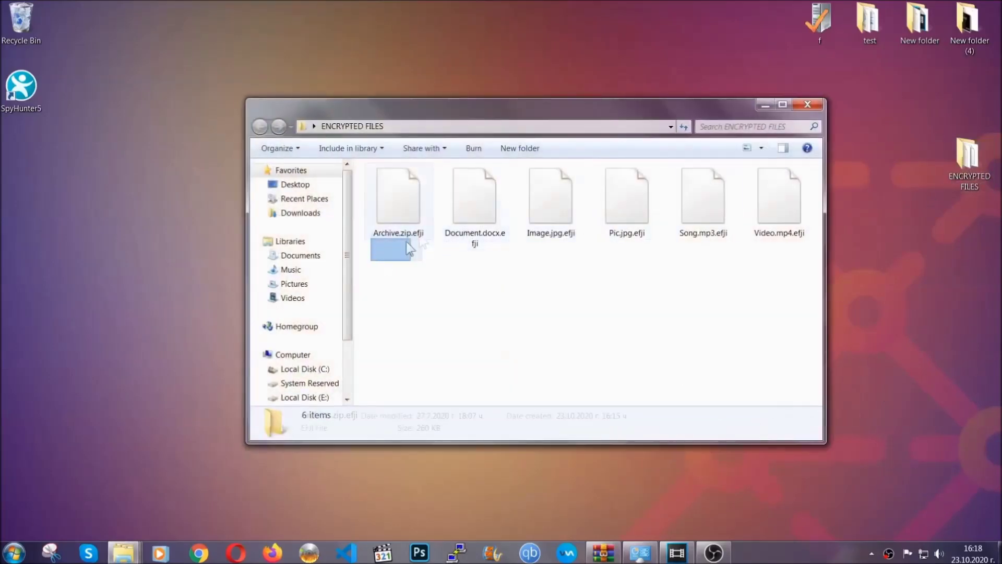
pyautogui.moveTo(409, 247); pyautogui.dragTo(784, 186)
pyautogui.rightClick(784, 186)
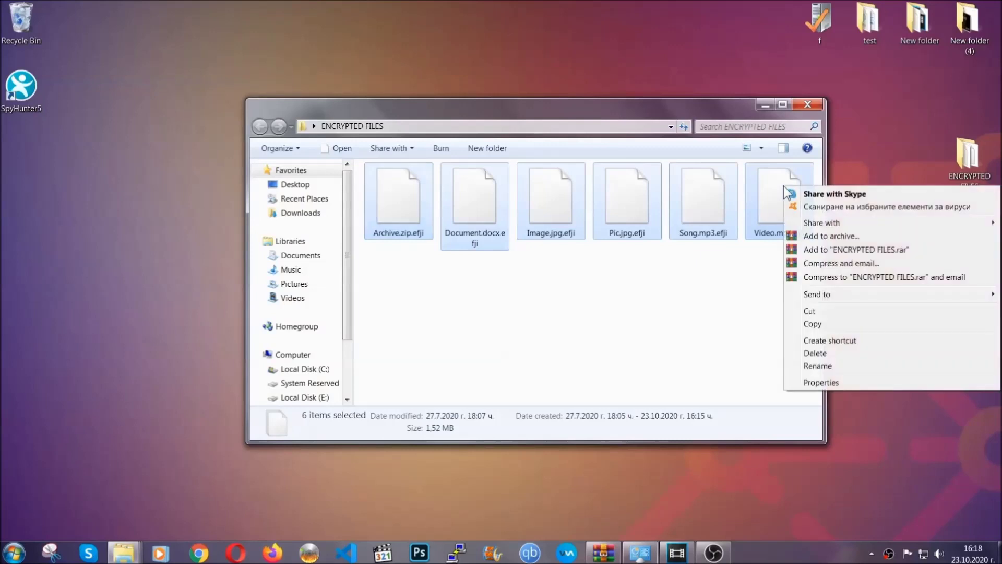
pyautogui.click(811, 324)
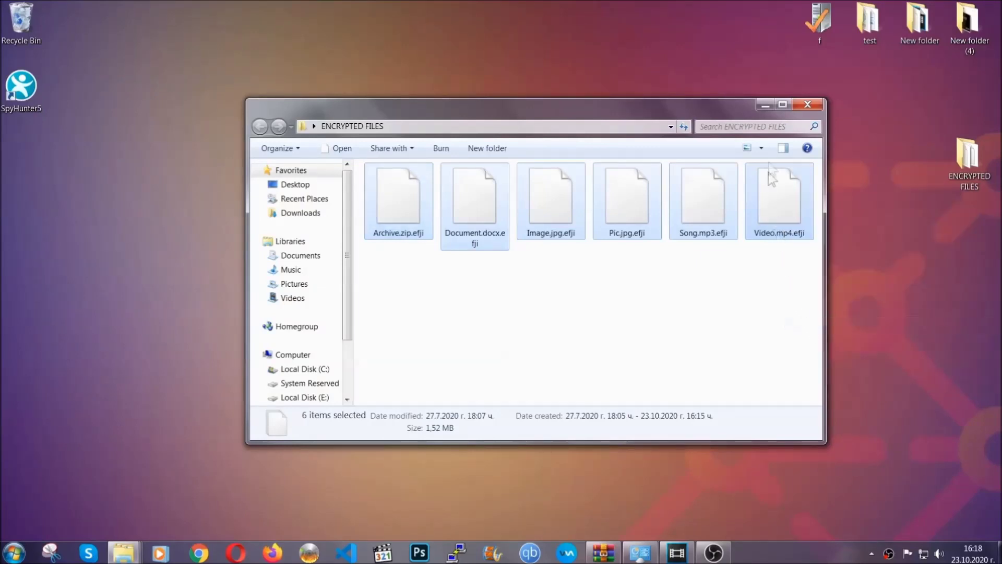
pyautogui.click(765, 106)
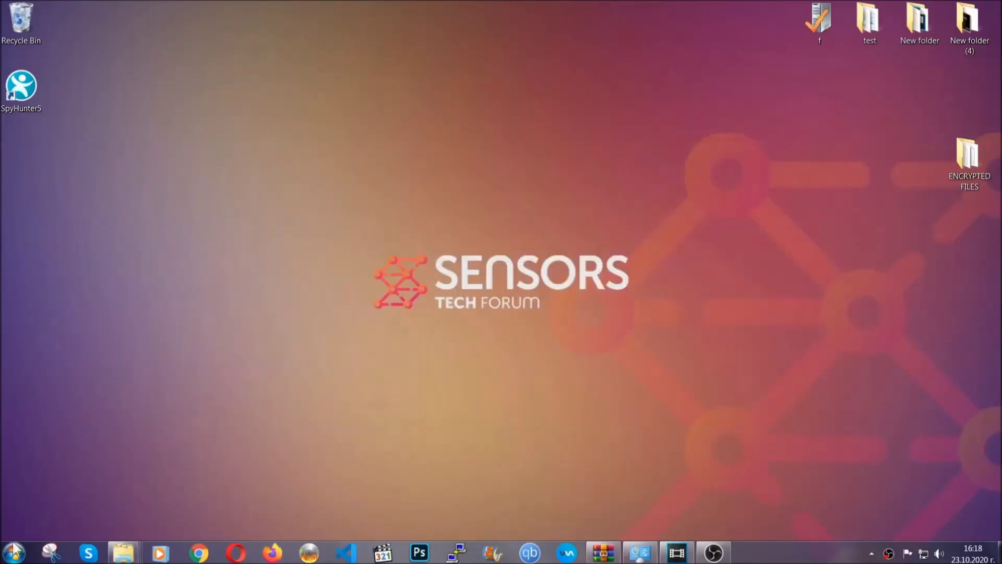
# Paste the copied files onto FLASH DRIVE (H:) and close its window
pyautogui.click(13, 551)
pyautogui.click(190, 391)
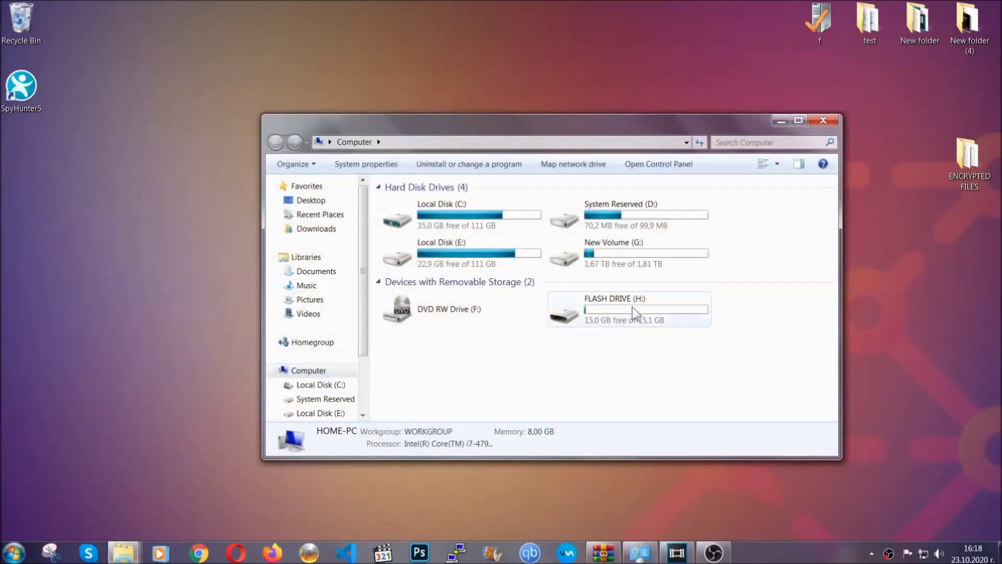
pyautogui.doubleClick(631, 306)
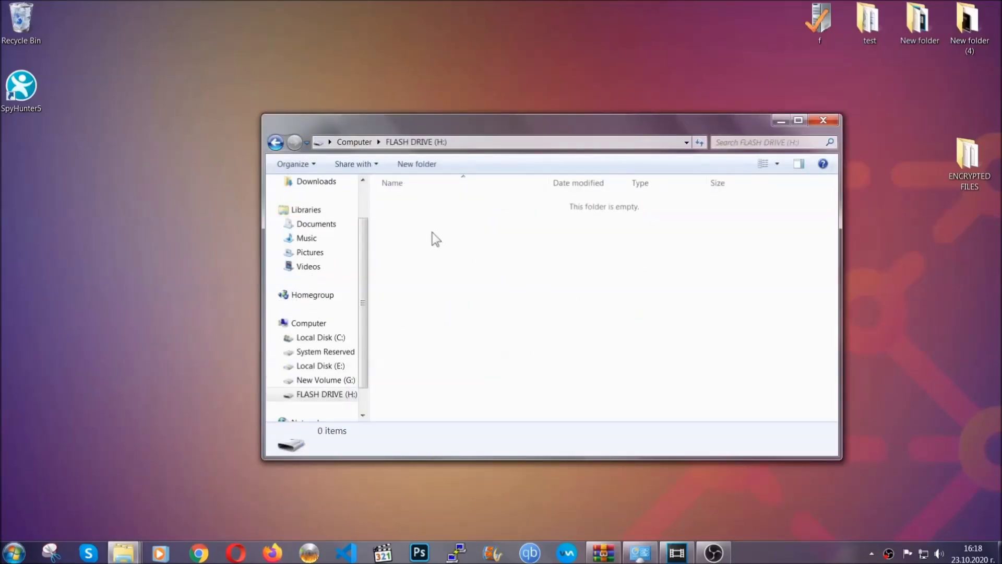
pyautogui.rightClick(432, 239)
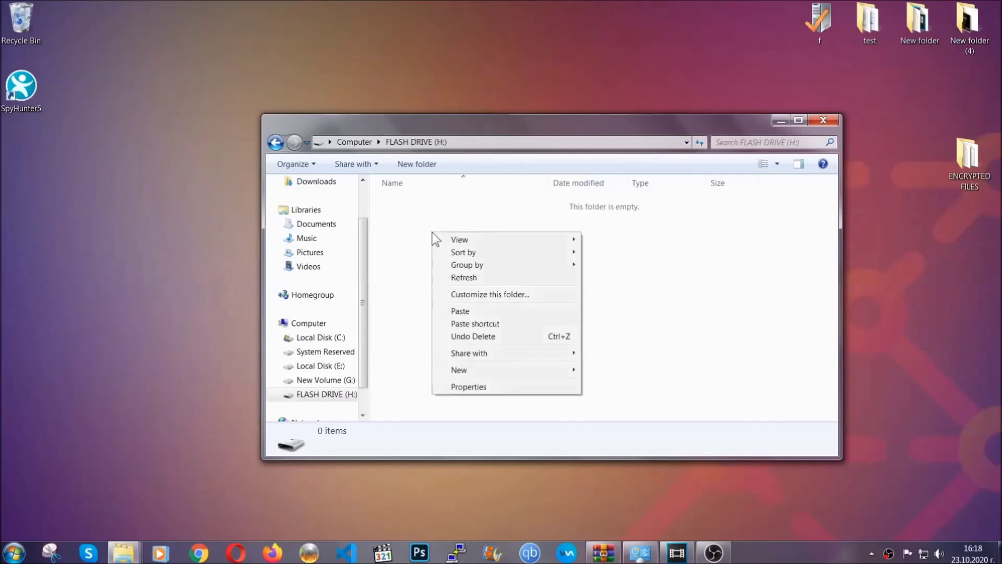
pyautogui.click(456, 312)
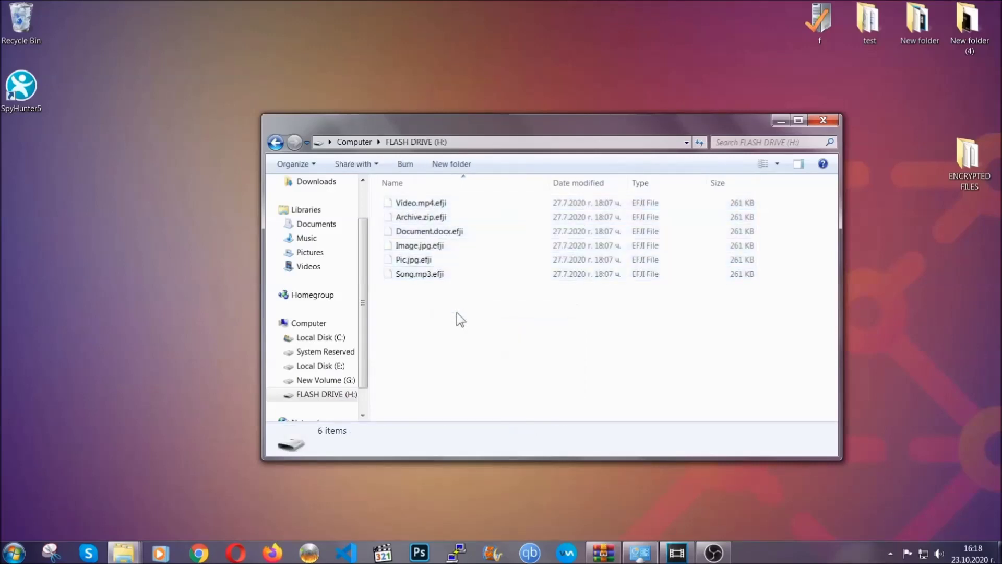
pyautogui.click(824, 121)
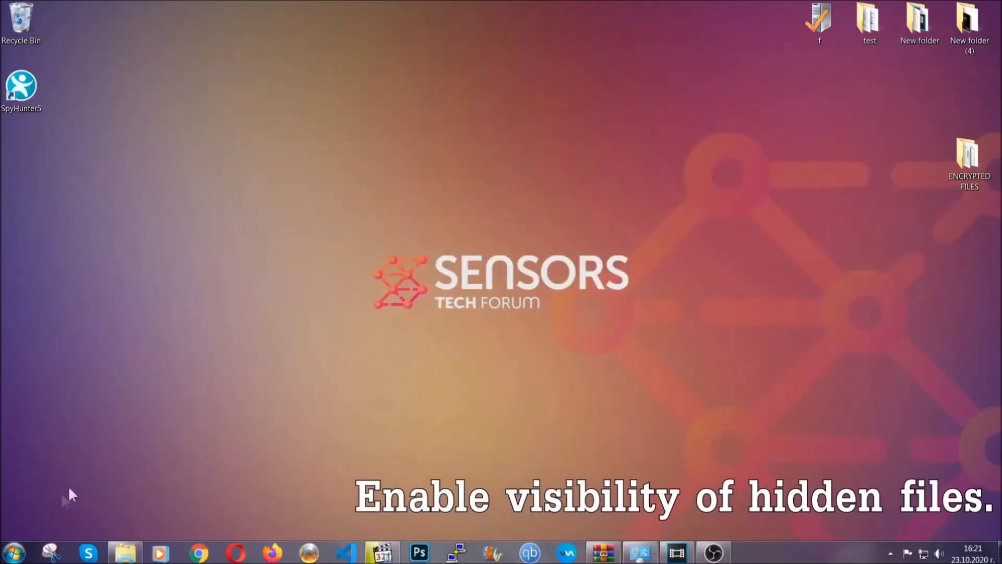
# Find 'hidden files and folders' in Start search and enable showing hidden files, folders and drives
pyautogui.click(13, 551)
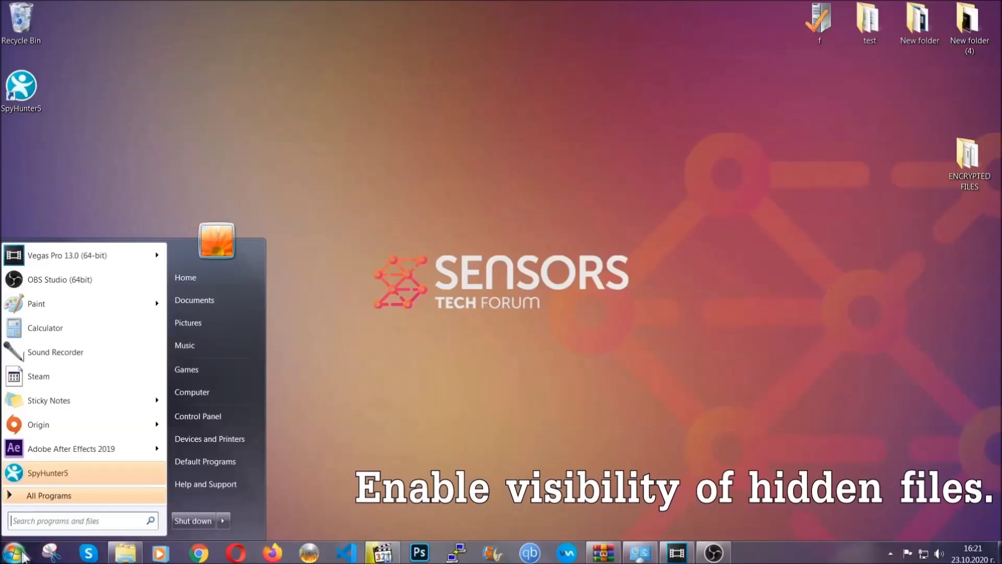
pyautogui.click(41, 519)
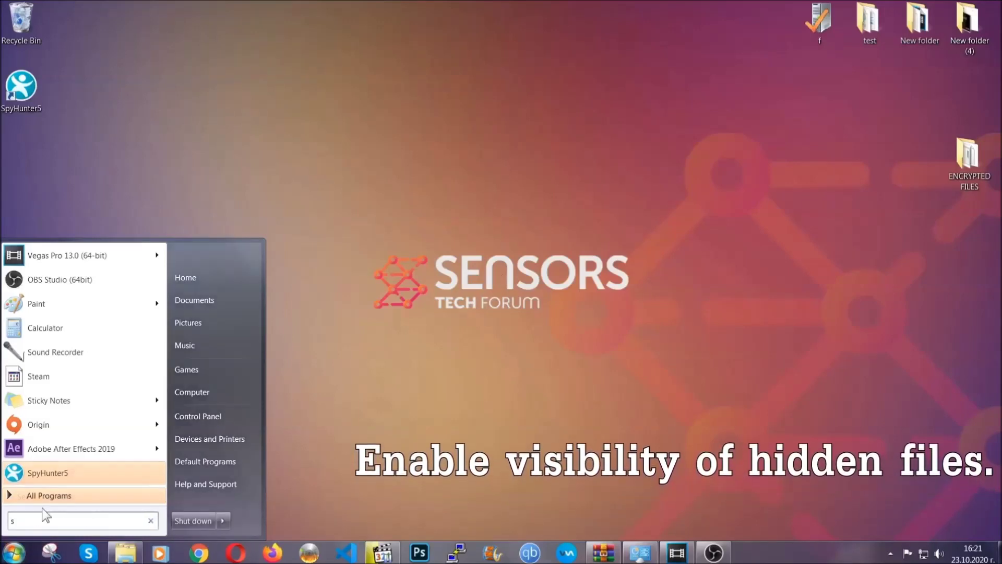
pyautogui.write('showh')
pyautogui.press('BackSpace')
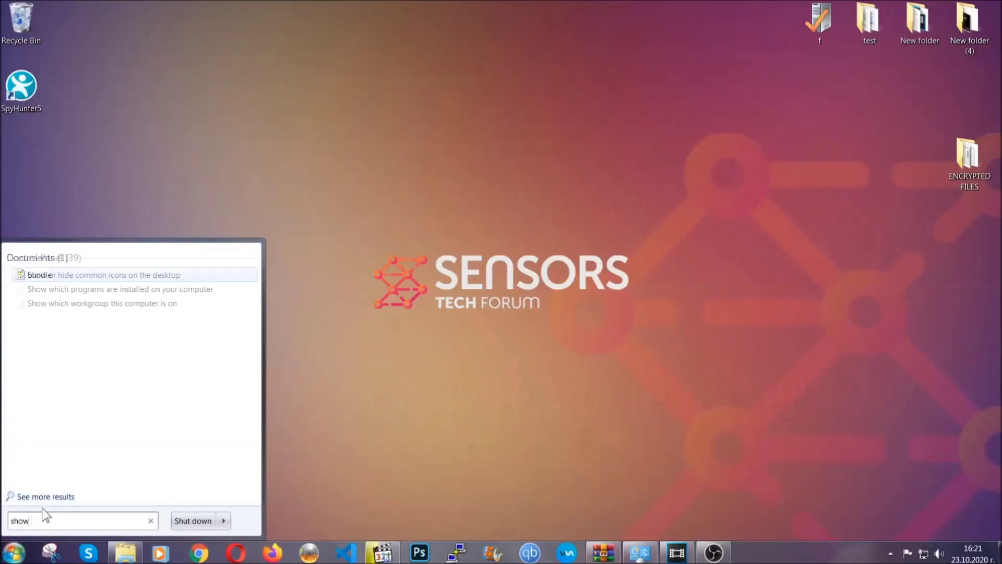
pyautogui.write(' hidden files')
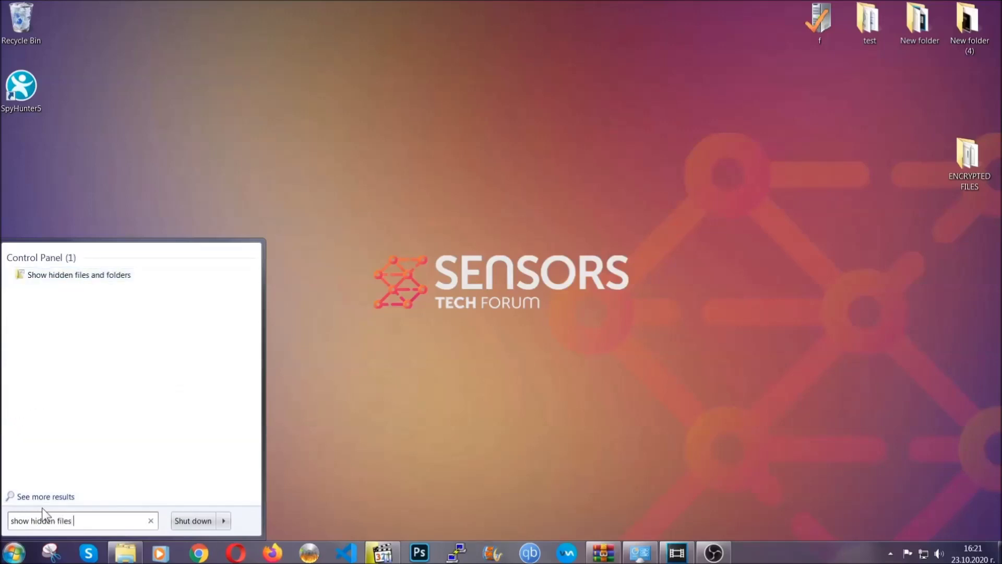
pyautogui.write(' and folders')
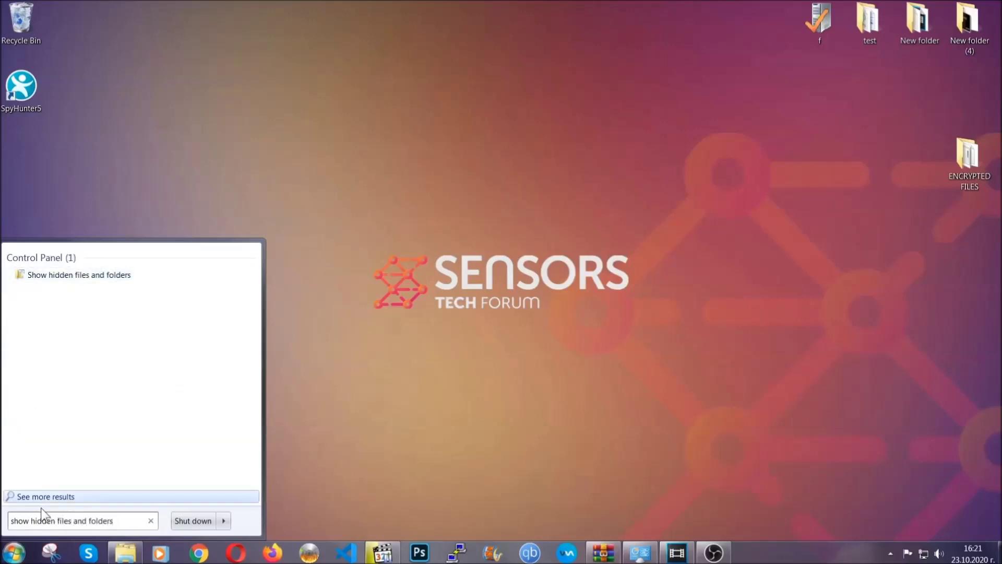
pyautogui.click(119, 276)
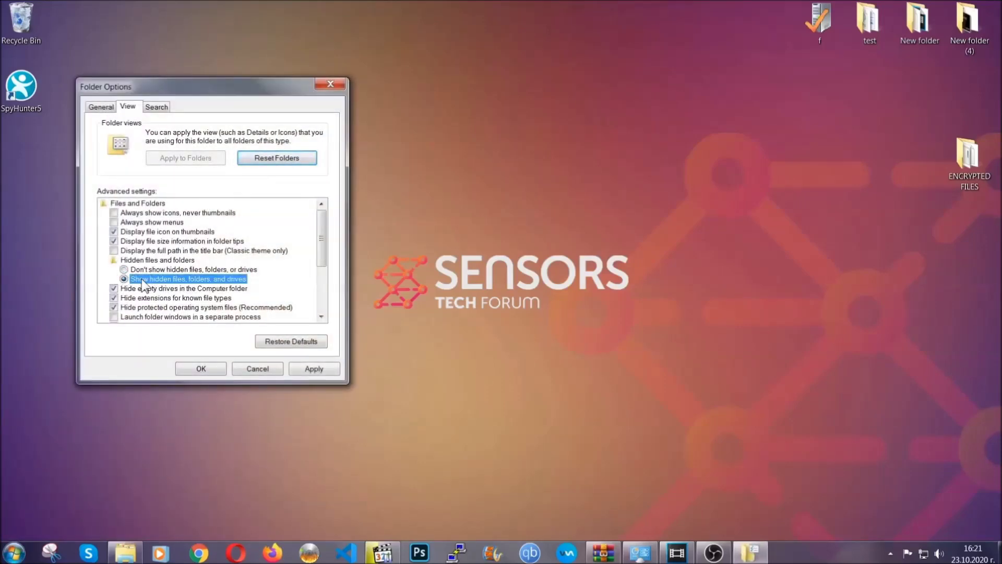
pyautogui.click(310, 372)
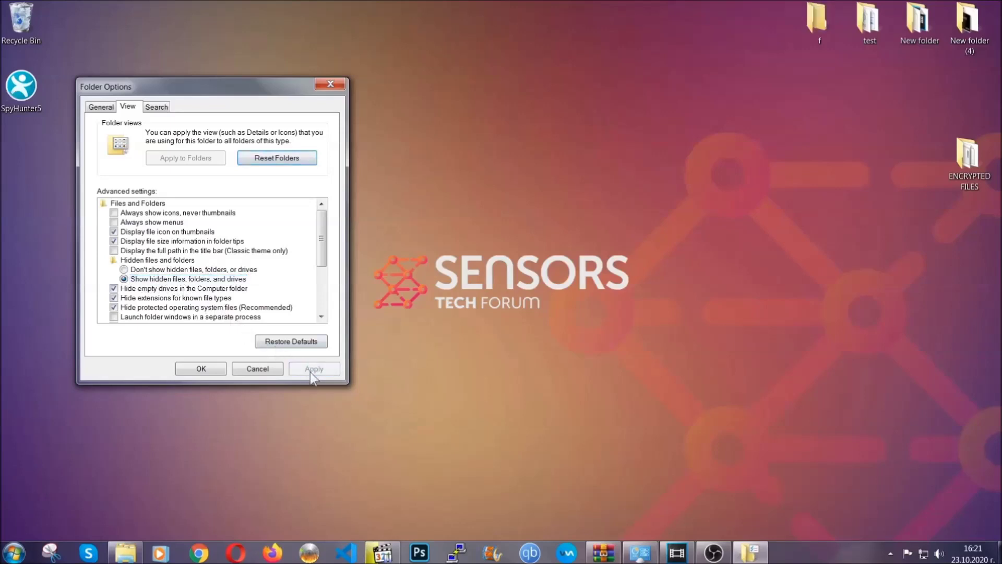
pyautogui.click(201, 369)
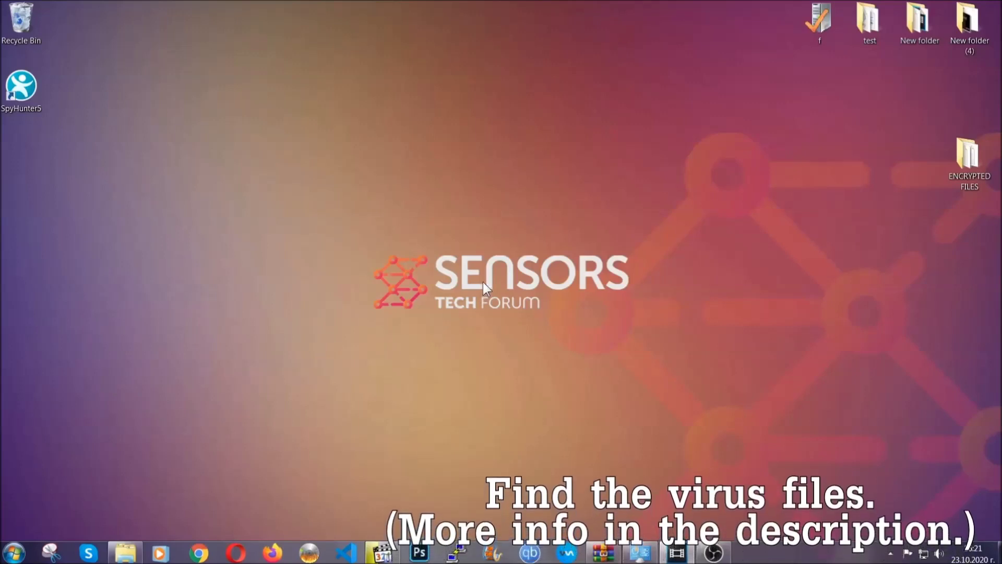
# Search Computer for 'extension:exe Example Virus Name' to locate the virus executable
pyautogui.click(14, 551)
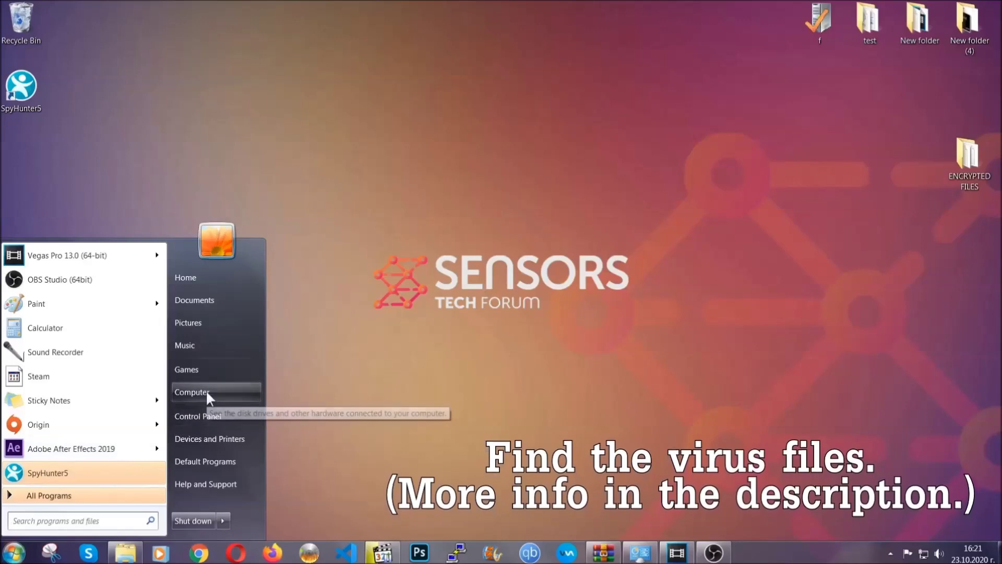
pyautogui.click(206, 392)
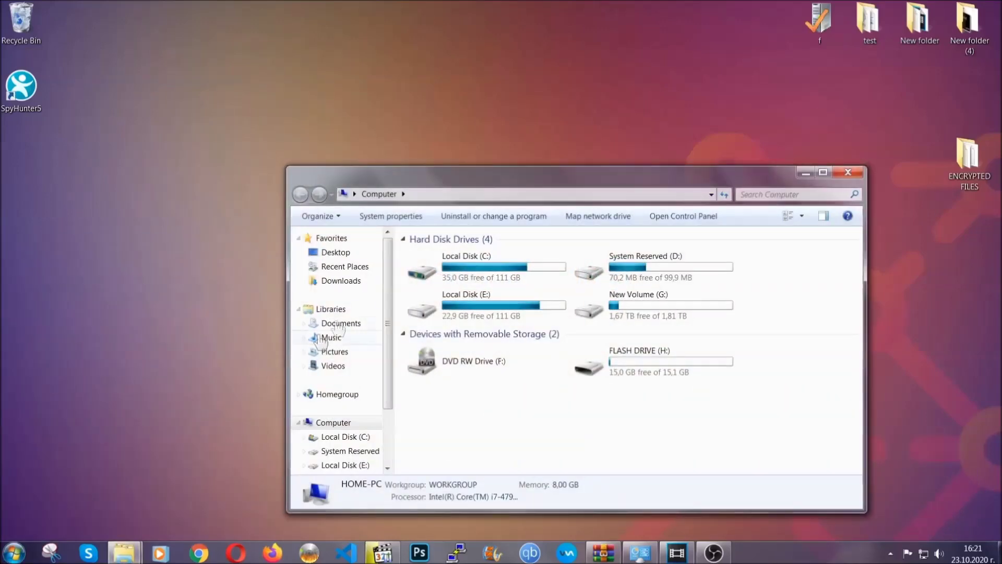
pyautogui.moveTo(545, 184); pyautogui.dragTo(479, 140)
pyautogui.write('files')
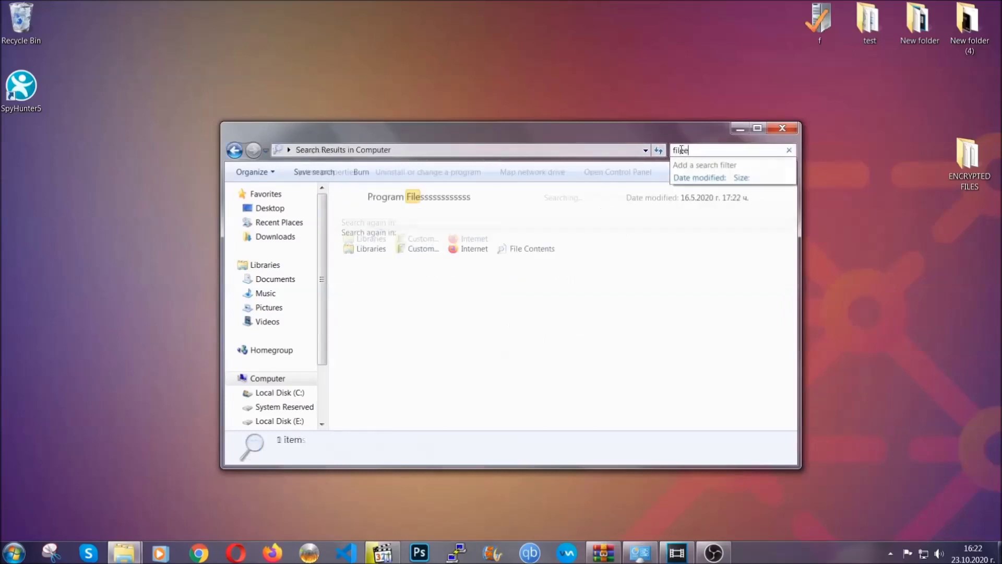
pyautogui.write('extension:')
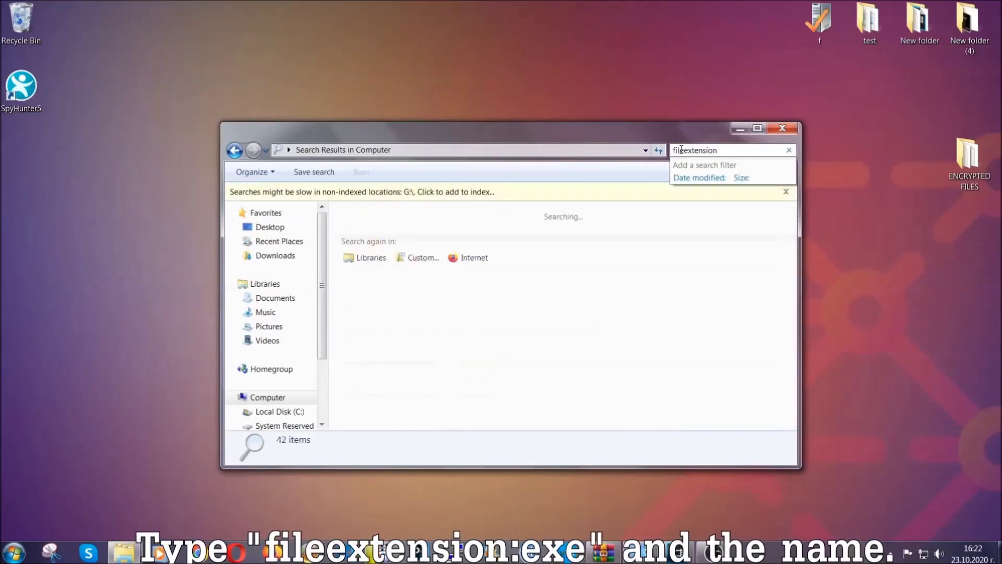
pyautogui.write('exe ')
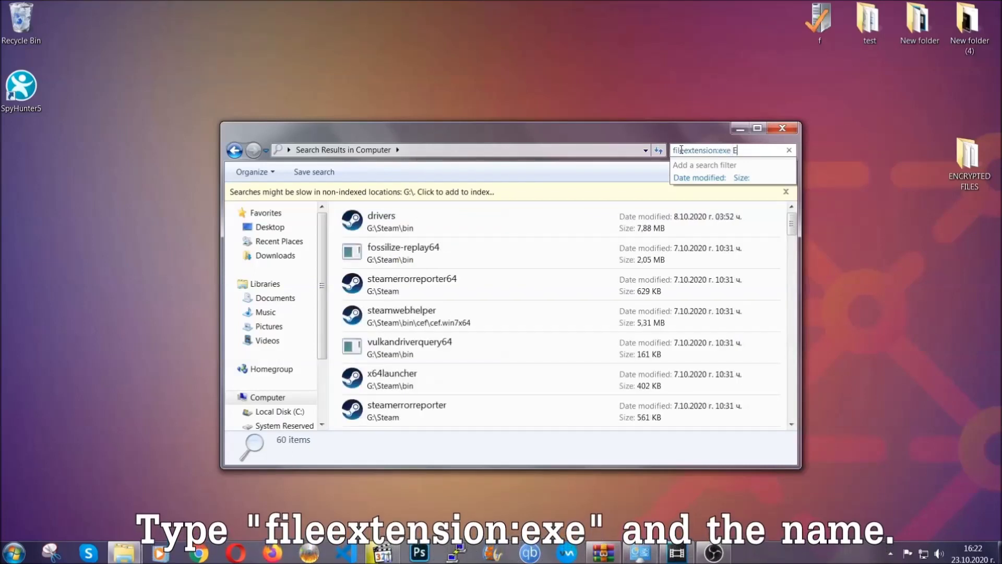
pyautogui.write('Example')
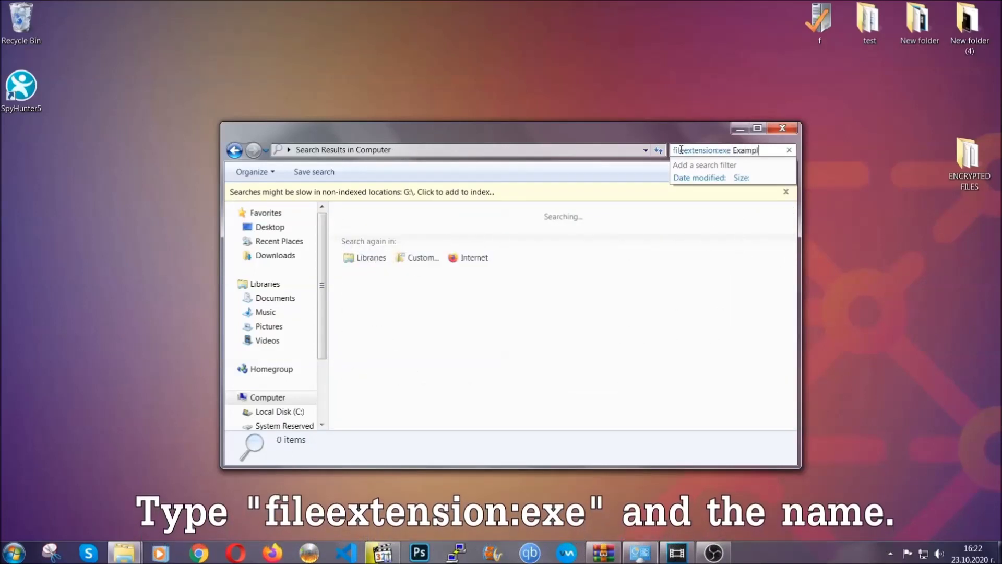
pyautogui.write(' Virus Name')
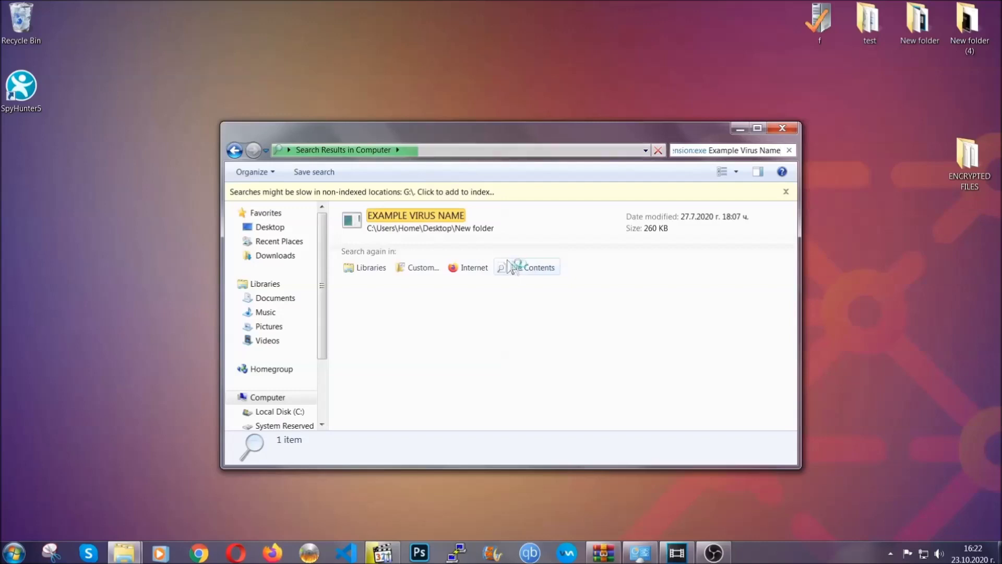
# Delete the EXAMPLE VIRUS NAME executable to the Recycle Bin
pyautogui.click(440, 219)
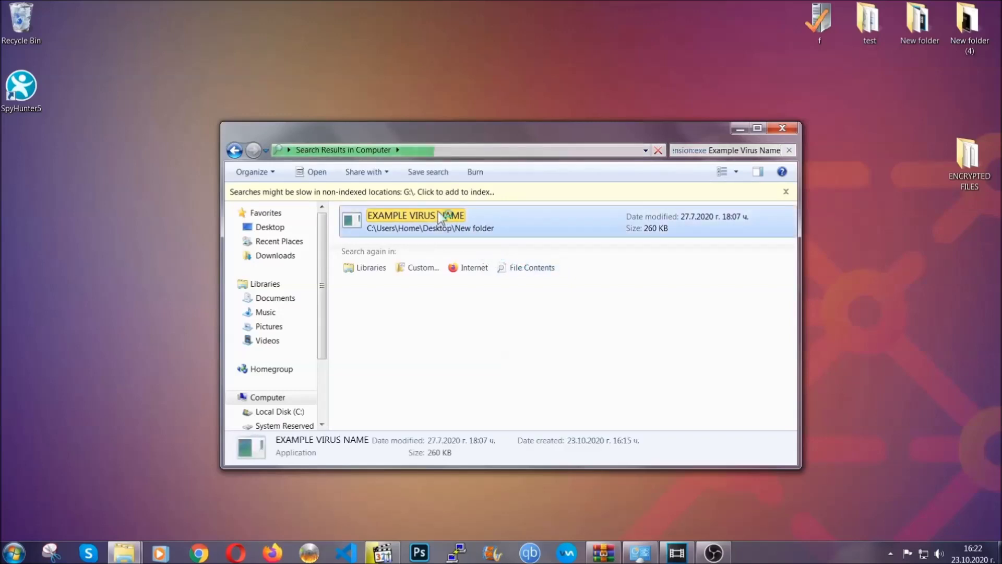
pyautogui.rightClick(439, 219)
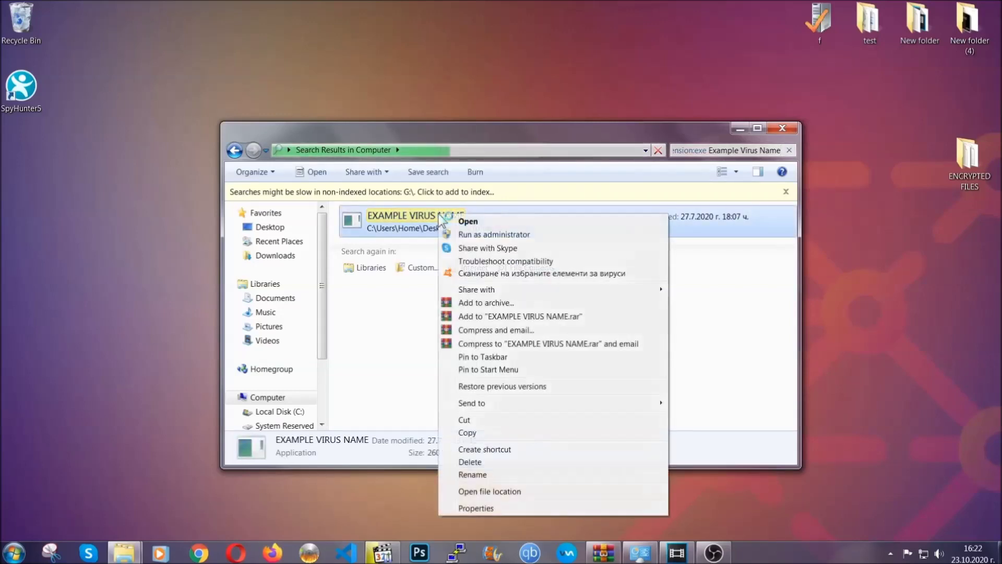
pyautogui.click(483, 462)
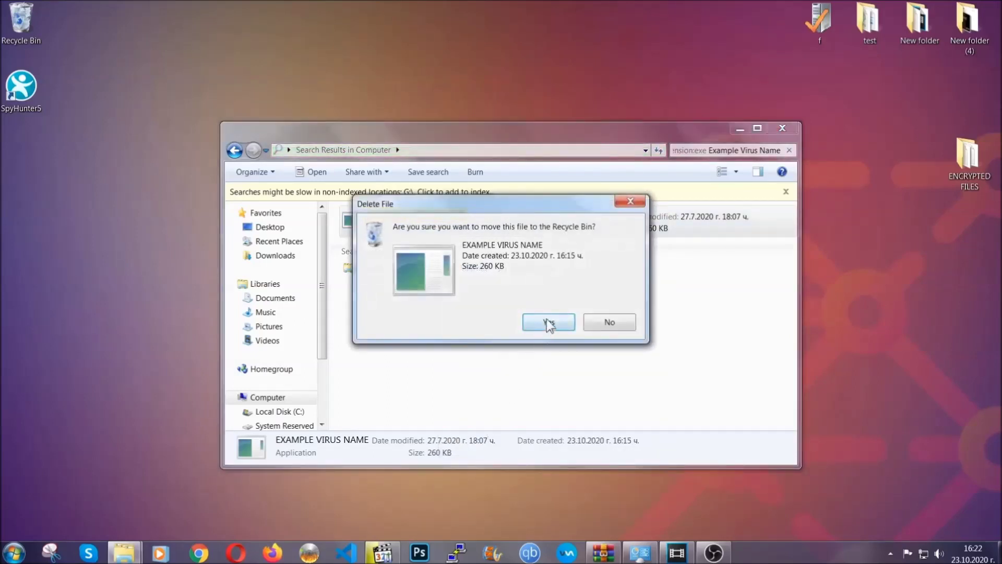
pyautogui.click(548, 322)
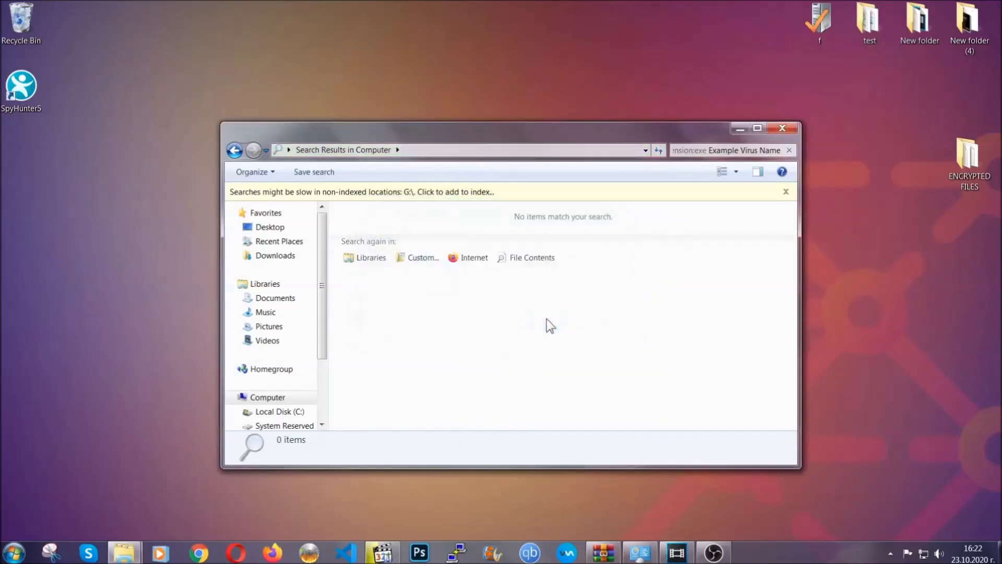
# Close the search window and run REGEDIT from the Win+R Run dialog
pyautogui.click(783, 129)
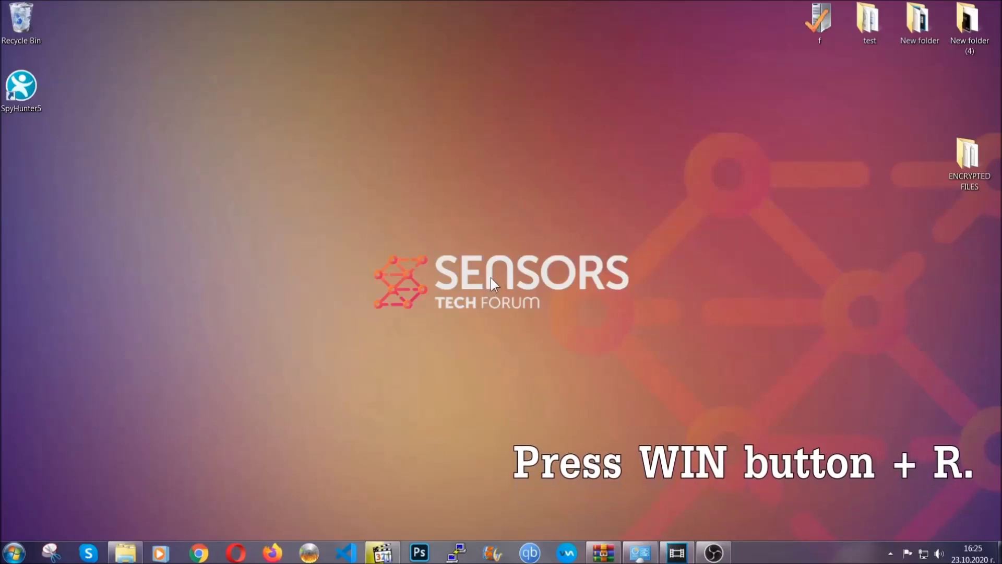
pyautogui.press('super+r')
pyautogui.click(104, 472)
pyautogui.moveTo(94, 474); pyautogui.dragTo(12, 472)
pyautogui.write('REGEDIT')
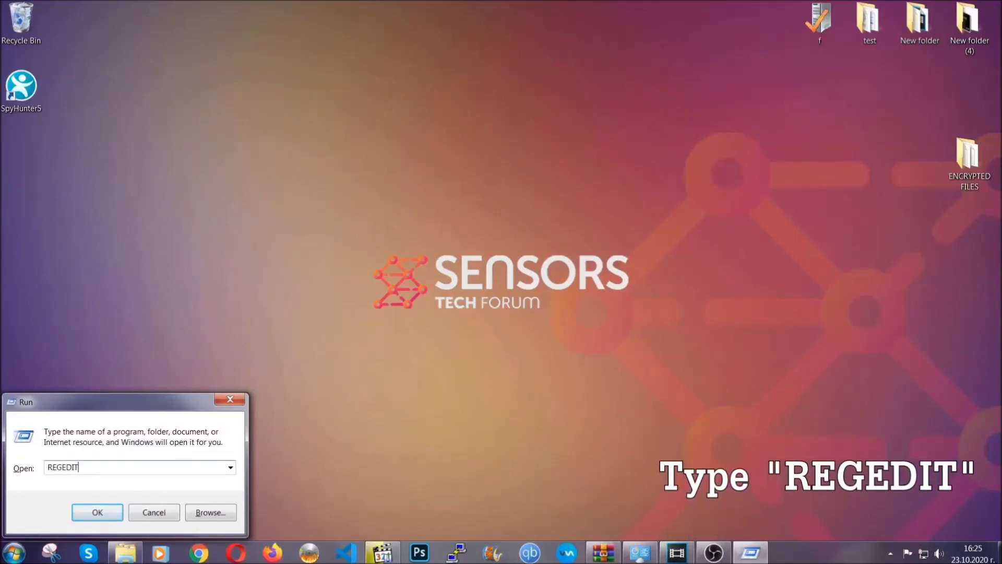
pyautogui.click(87, 510)
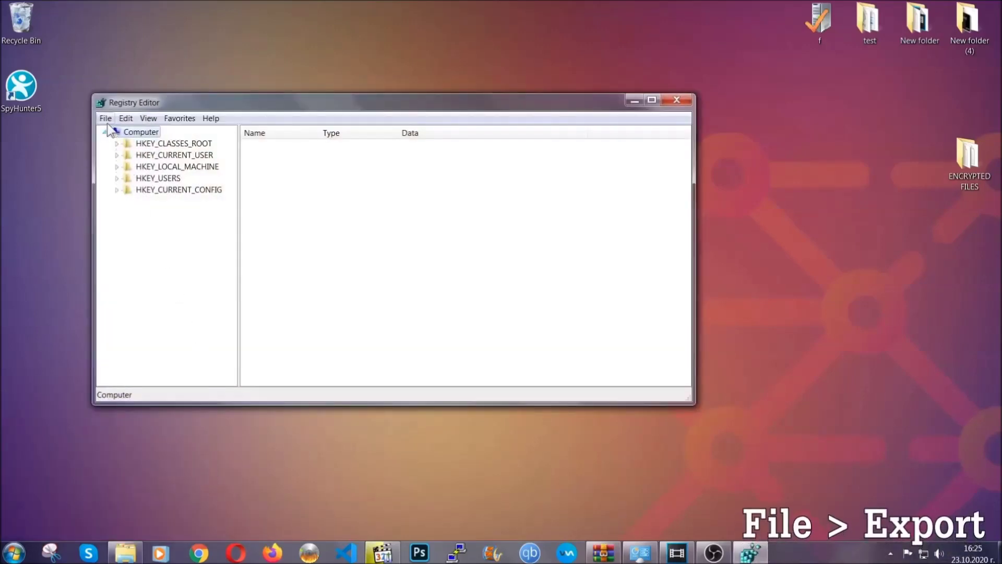
# Export the entire registry to a Desktop file named BACKUP
pyautogui.click(106, 119)
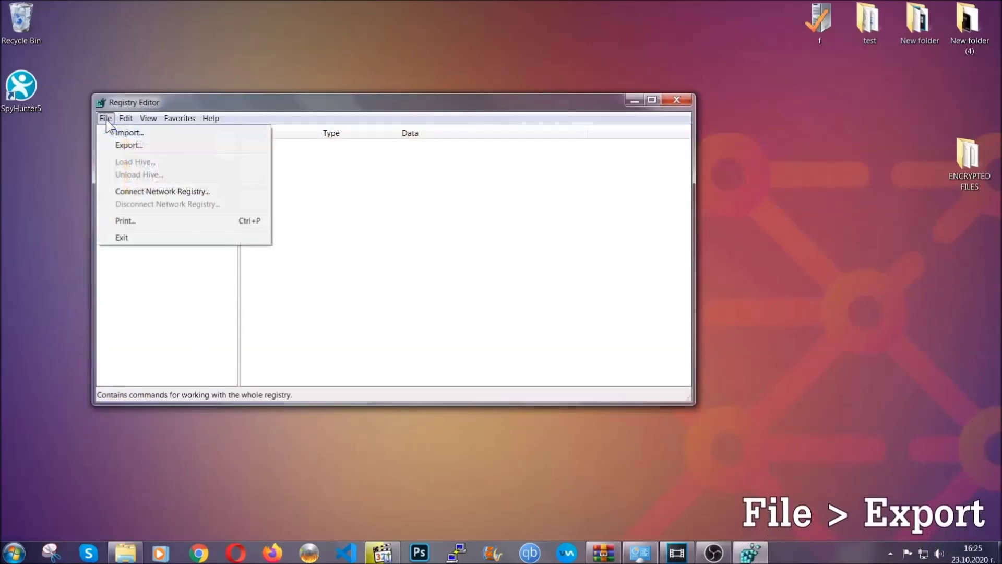
pyautogui.click(130, 144)
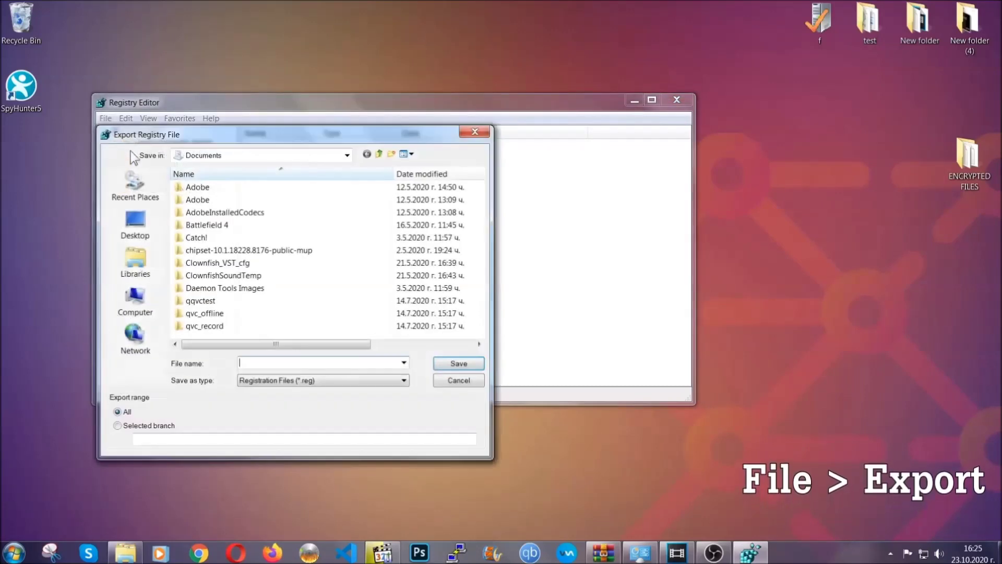
pyautogui.click(129, 221)
pyautogui.write('BACKUP')
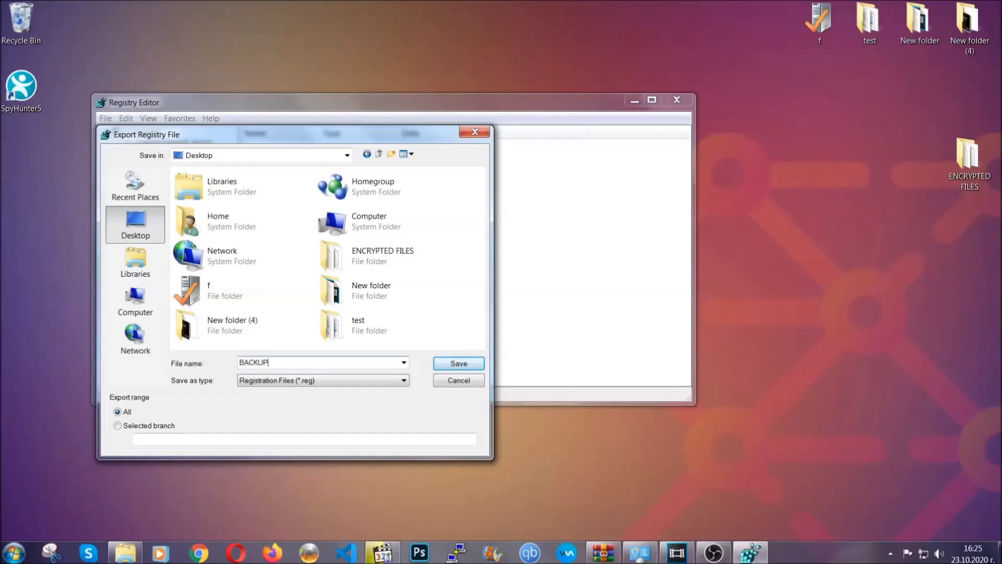
pyautogui.click(452, 365)
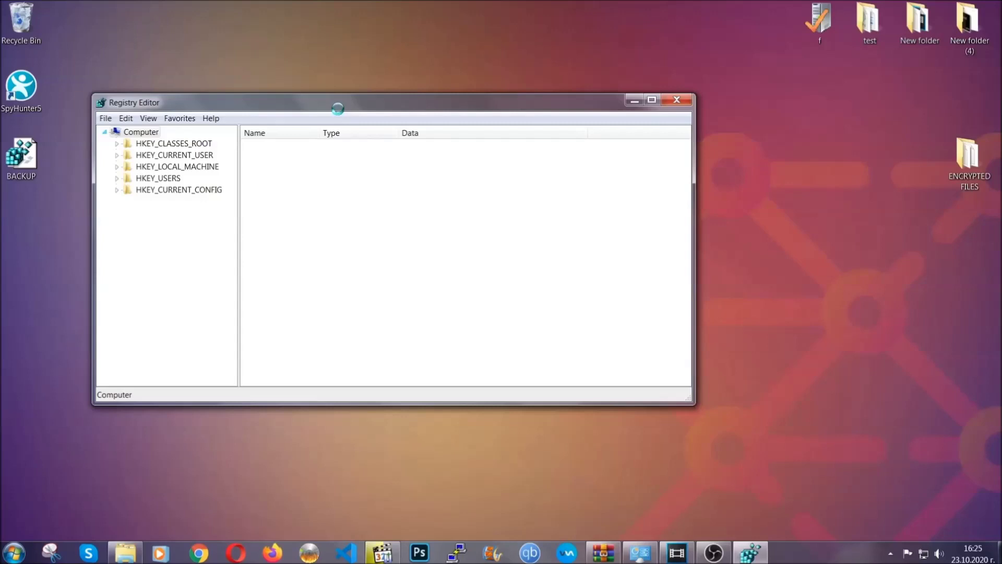
pyautogui.moveTo(337, 109); pyautogui.dragTo(436, 140)
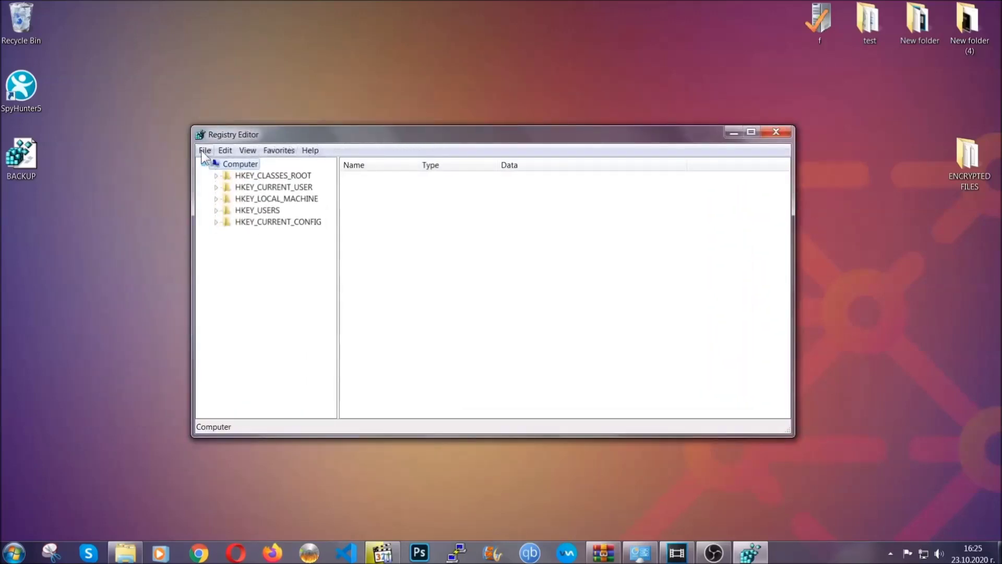
pyautogui.click(204, 151)
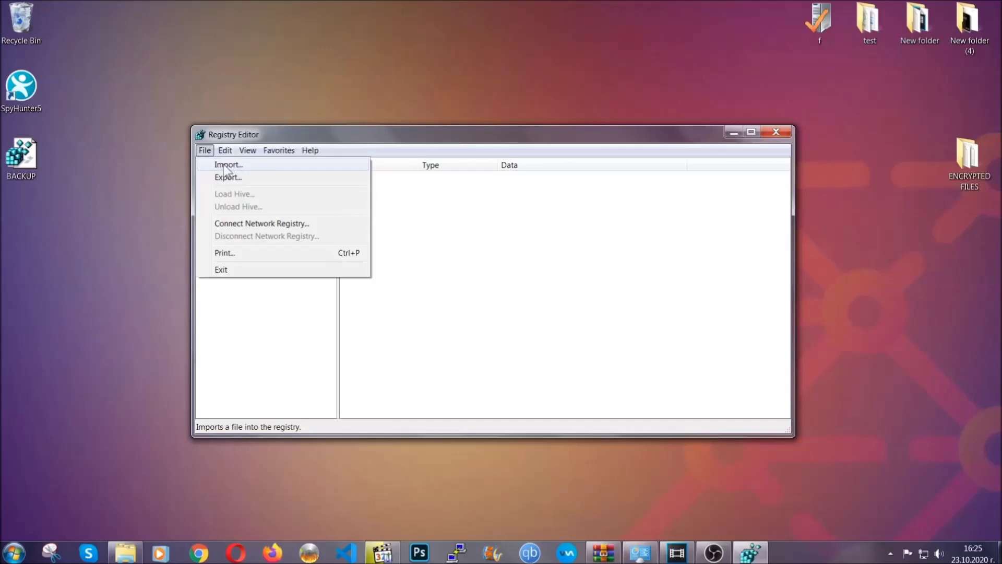
pyautogui.click(206, 152)
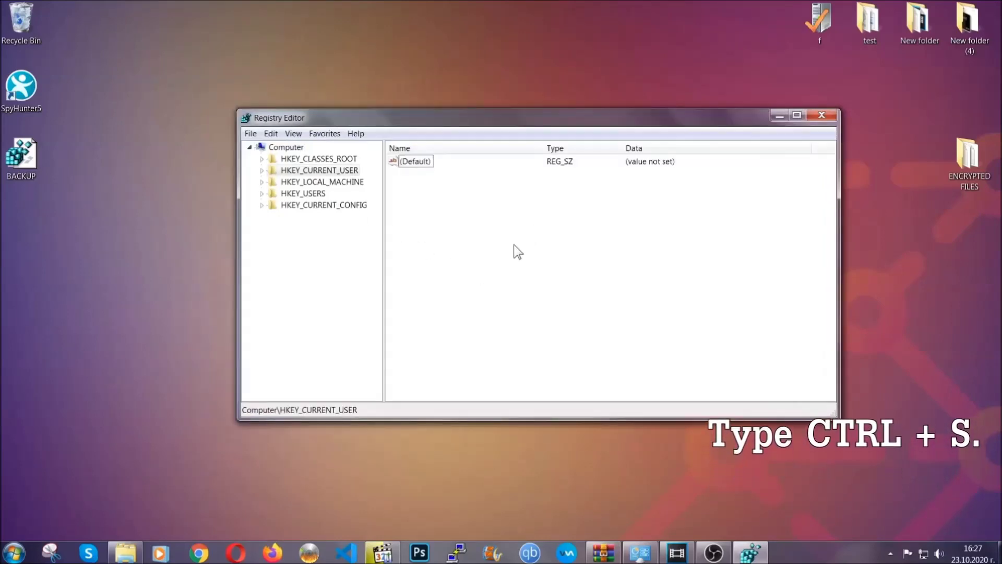
# Find 'RunOnce' with Ctrl+F, then select the Run key just above it under CurrentVersion
pyautogui.hotkey('ctrl', 'f')
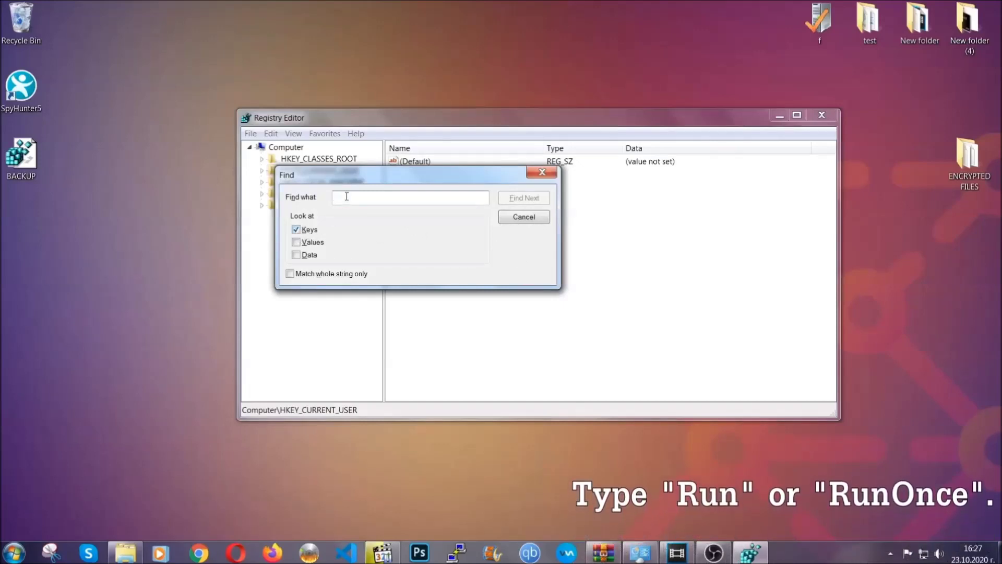
pyautogui.write('RunO')
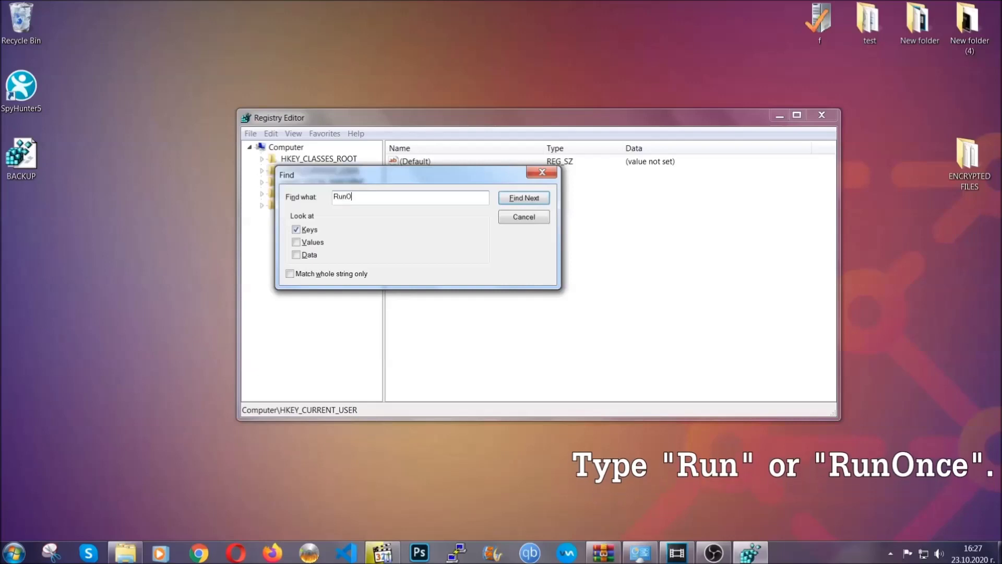
pyautogui.write('nce')
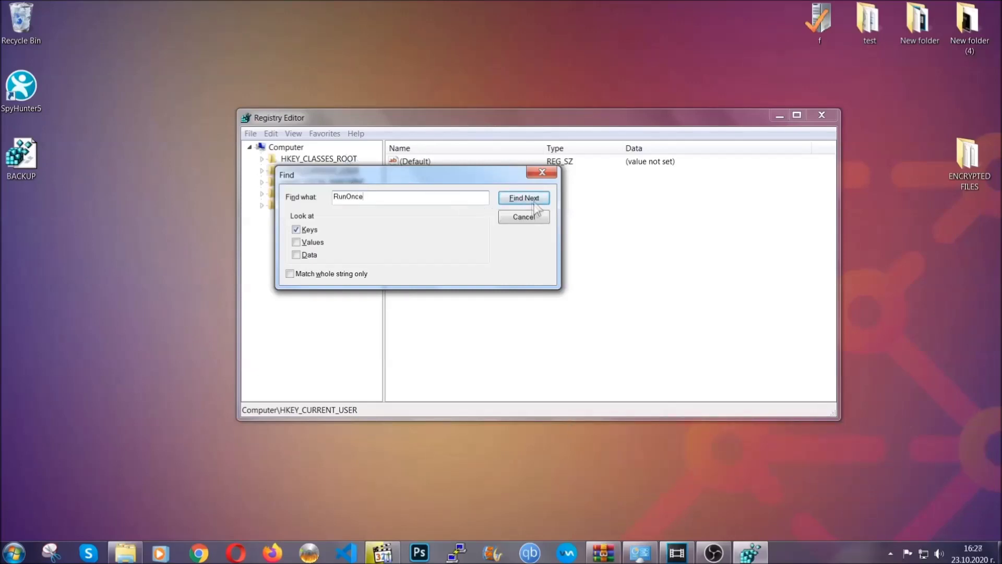
pyautogui.click(535, 199)
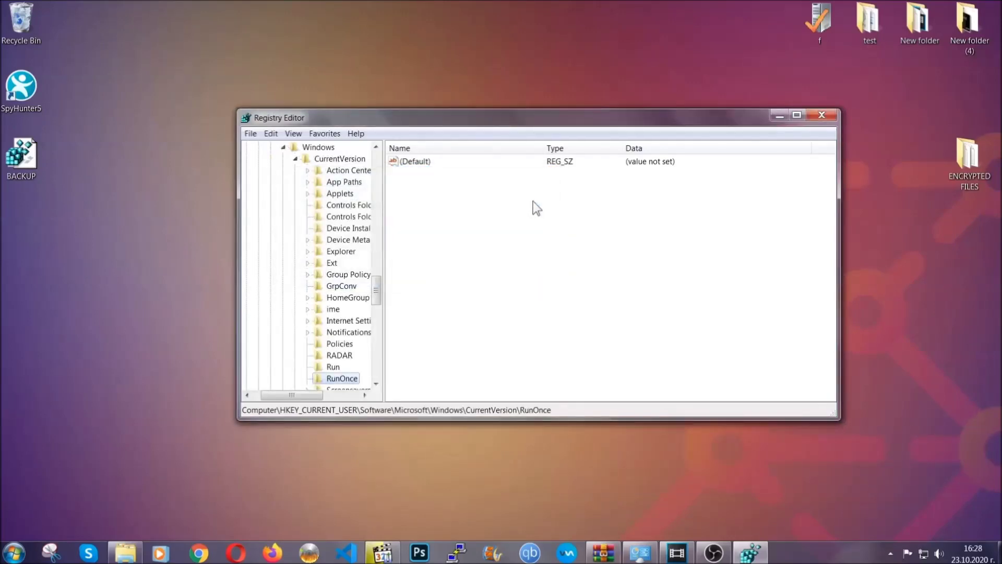
pyautogui.scroll(-2, 377, 297)
pyautogui.scroll(-1, 377, 299)
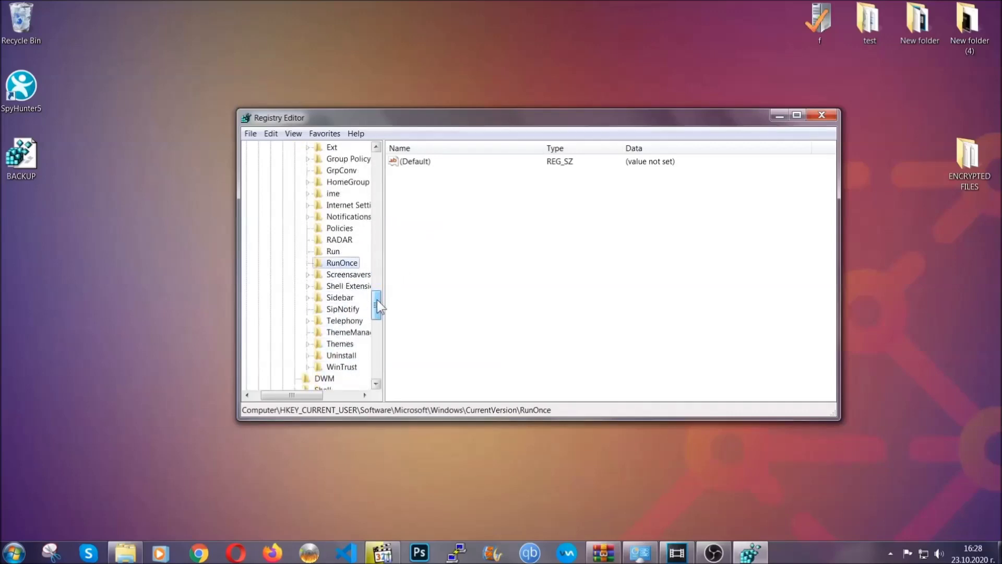
pyautogui.click(332, 252)
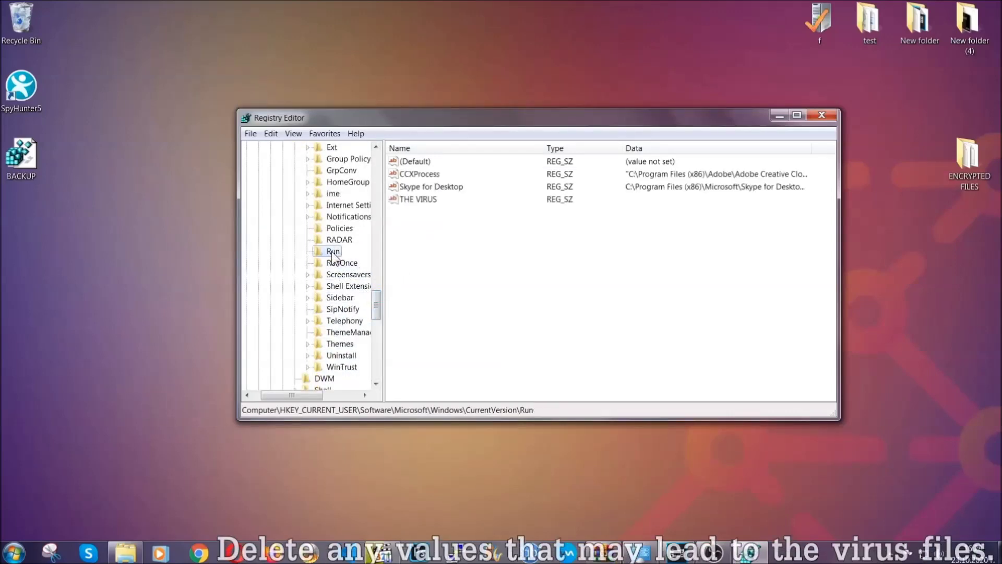
# Delete the THE VIRUS startup value from the Run key and confirm
pyautogui.click(412, 201)
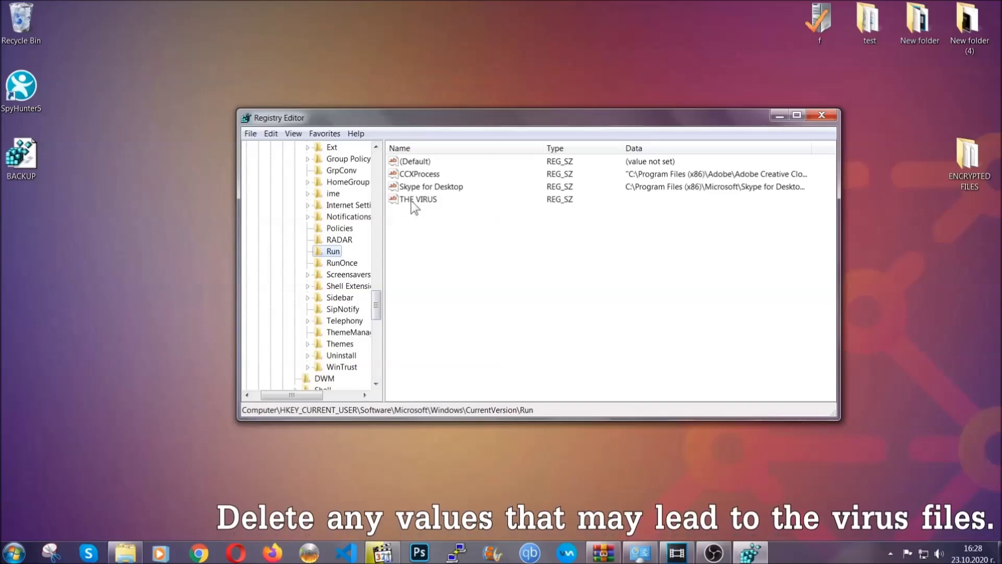
pyautogui.rightClick(412, 203)
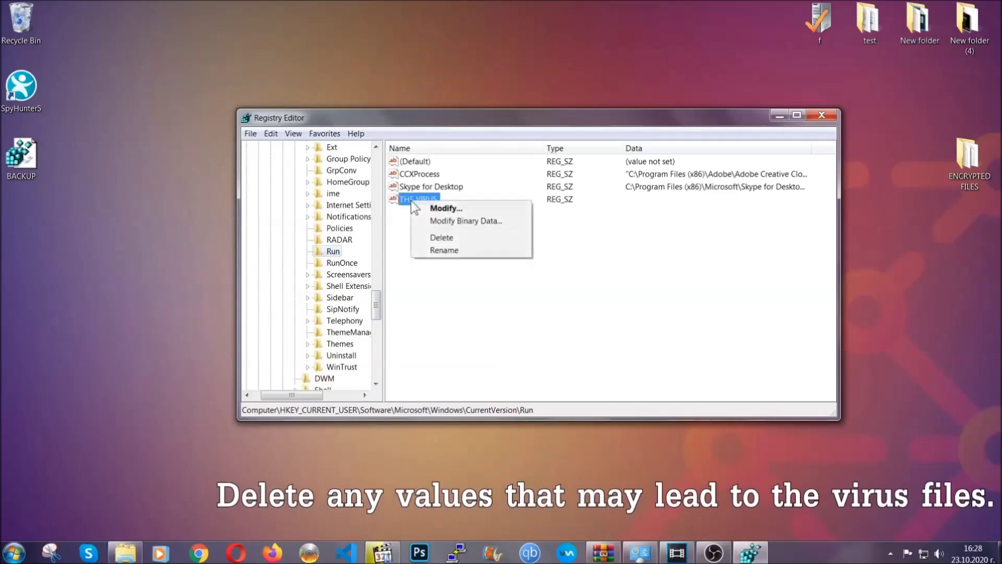
pyautogui.click(438, 238)
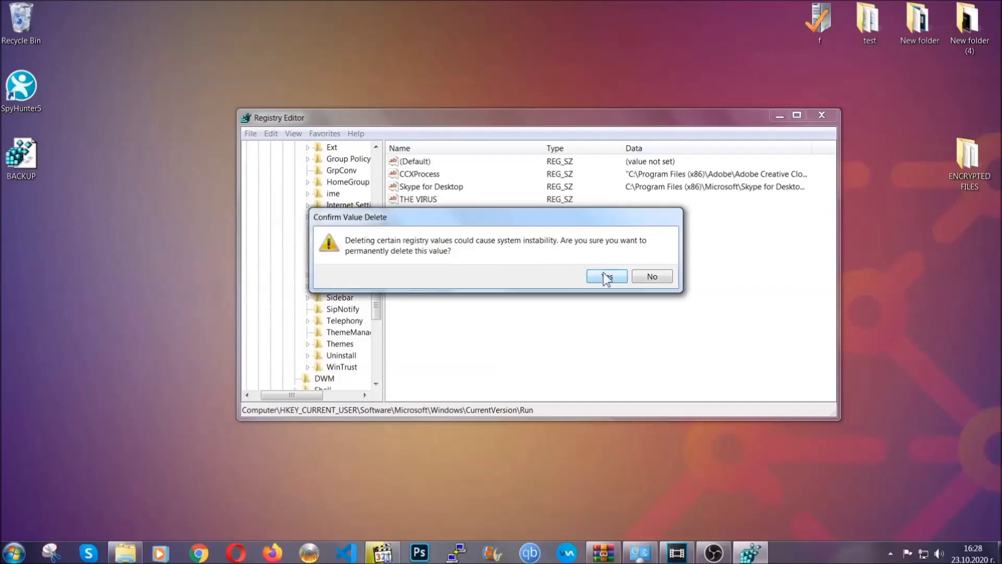
pyautogui.click(605, 277)
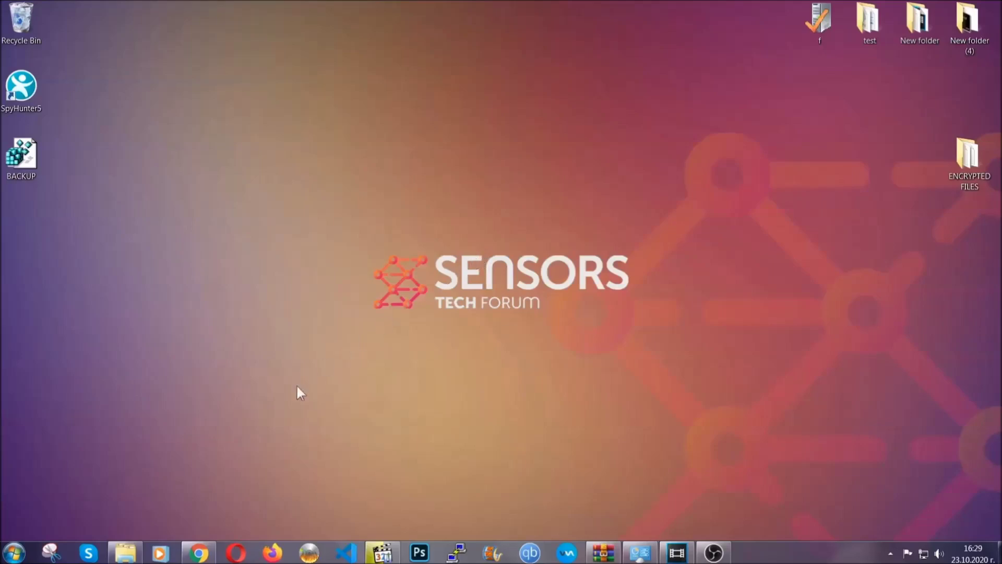
# Bring back Chrome's ransomware decryption article, highlight its URL, and scroll to the six restore methods
pyautogui.click(199, 554)
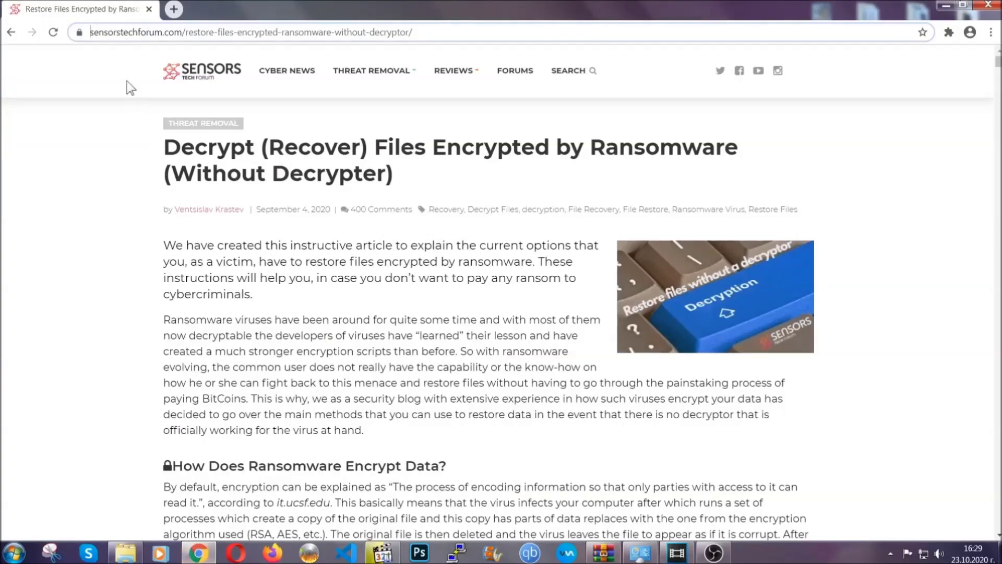
pyautogui.moveTo(91, 32); pyautogui.dragTo(452, 37)
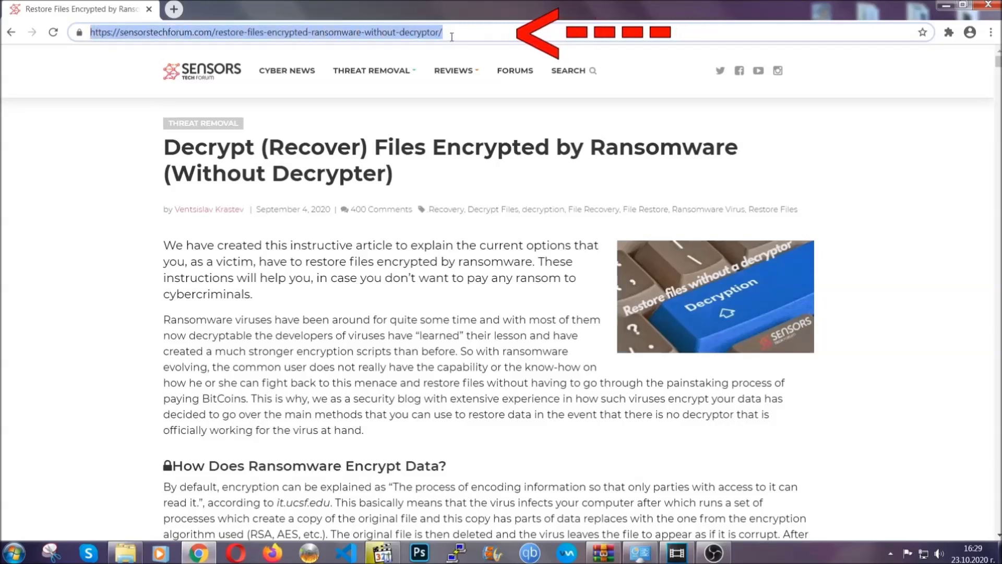
pyautogui.moveTo(454, 70)
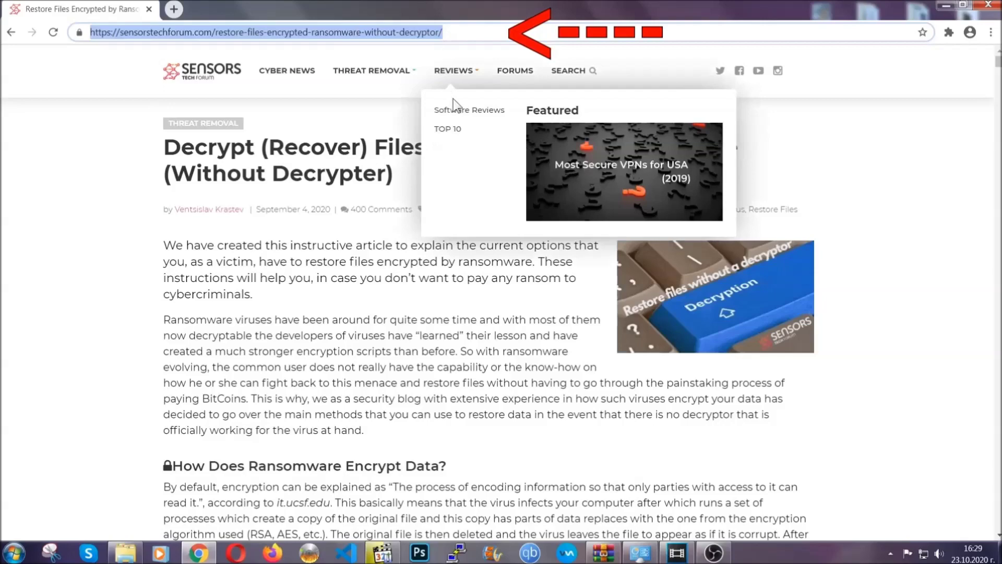
pyautogui.scroll(-5, 515, 285)
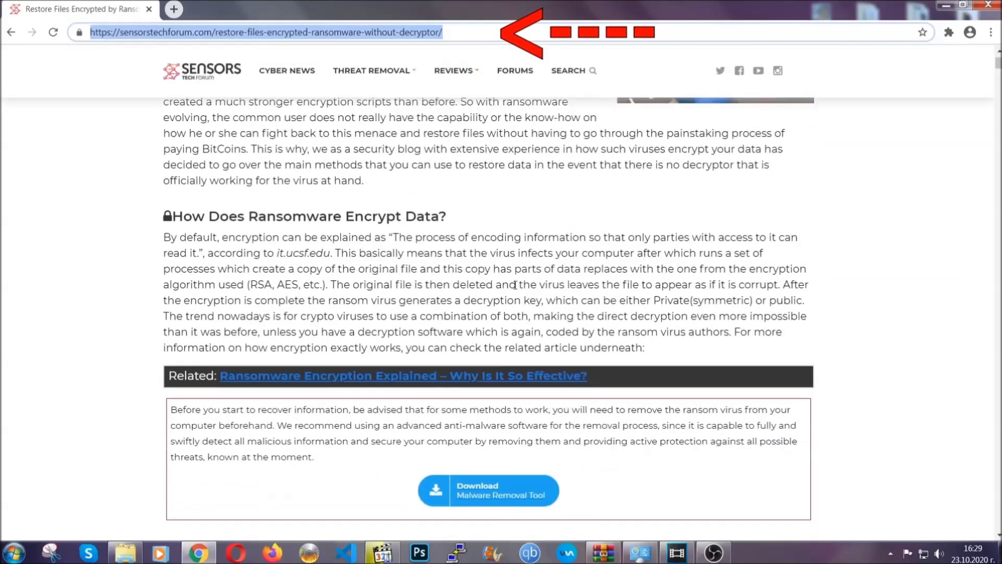
pyautogui.scroll(-6, 515, 285)
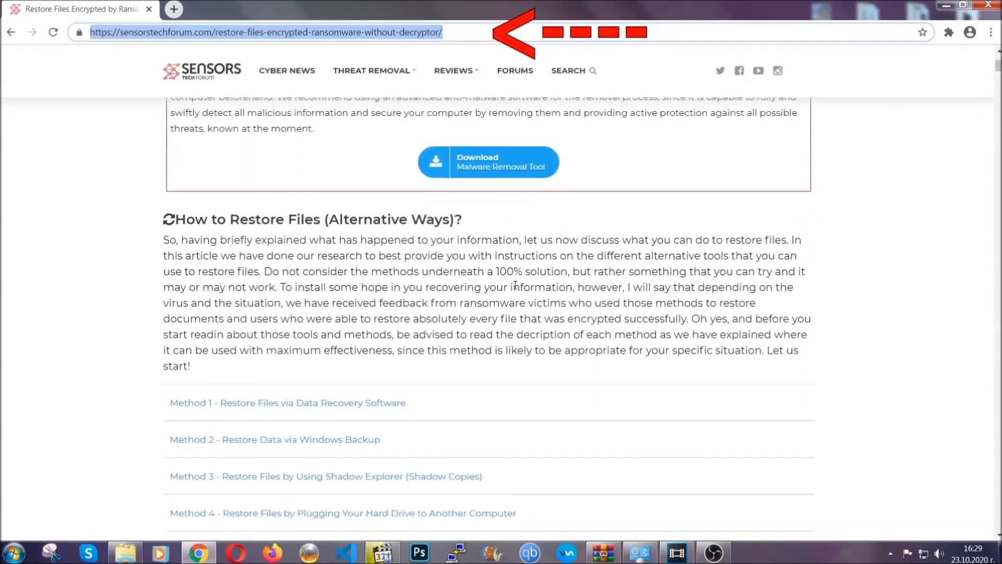
pyautogui.scroll(-1, 516, 285)
pyautogui.scroll(-3, 517, 288)
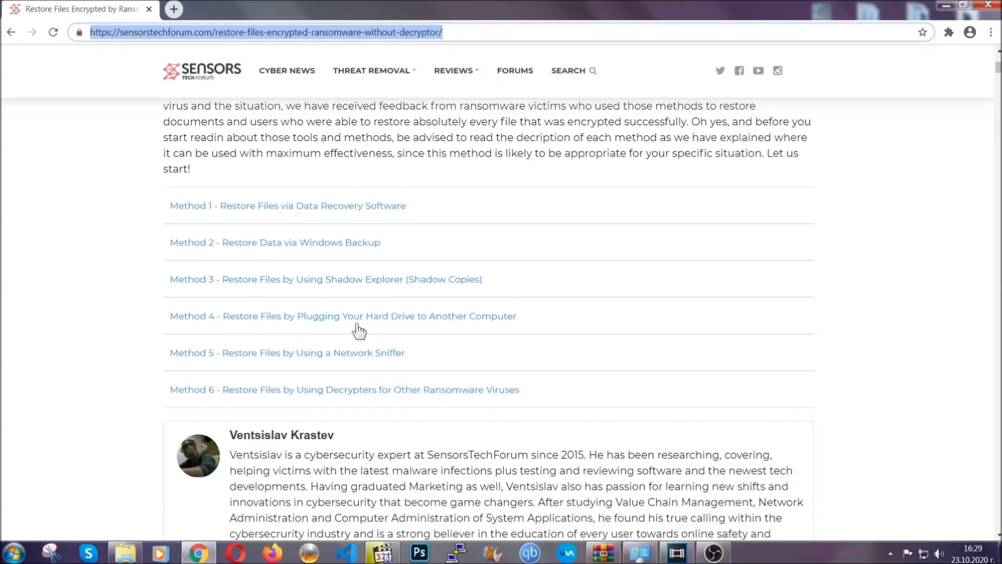
# Expand the Method 2 Windows Backup section and highlight its summary table
pyautogui.click(312, 243)
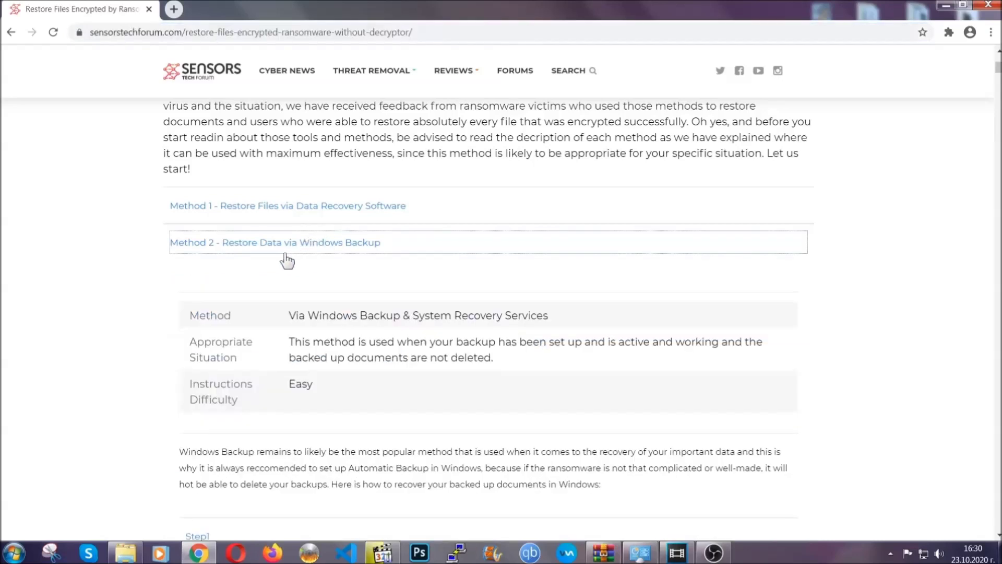
pyautogui.moveTo(292, 313); pyautogui.dragTo(352, 390)
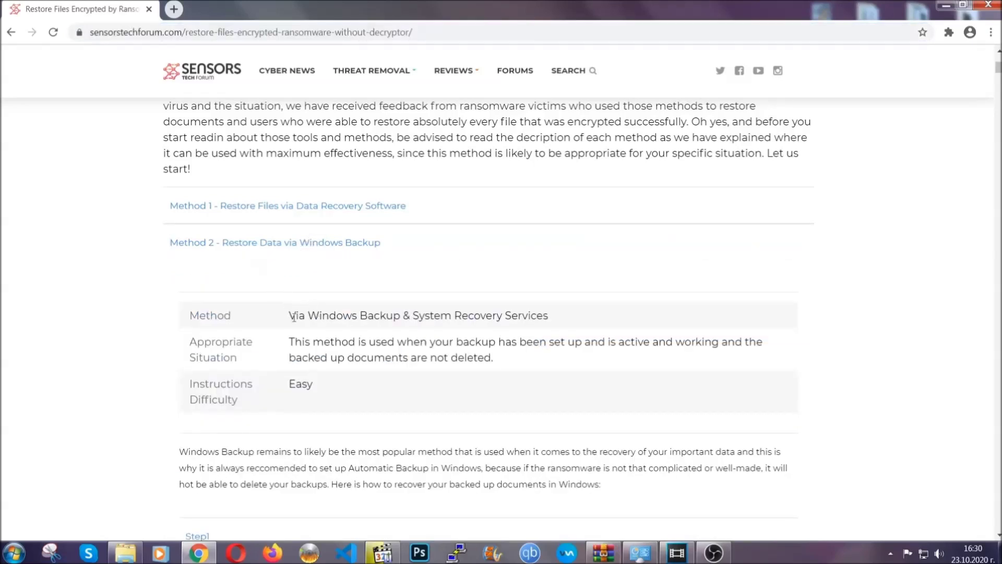
pyautogui.click(355, 392)
pyautogui.scroll(-4, 358, 390)
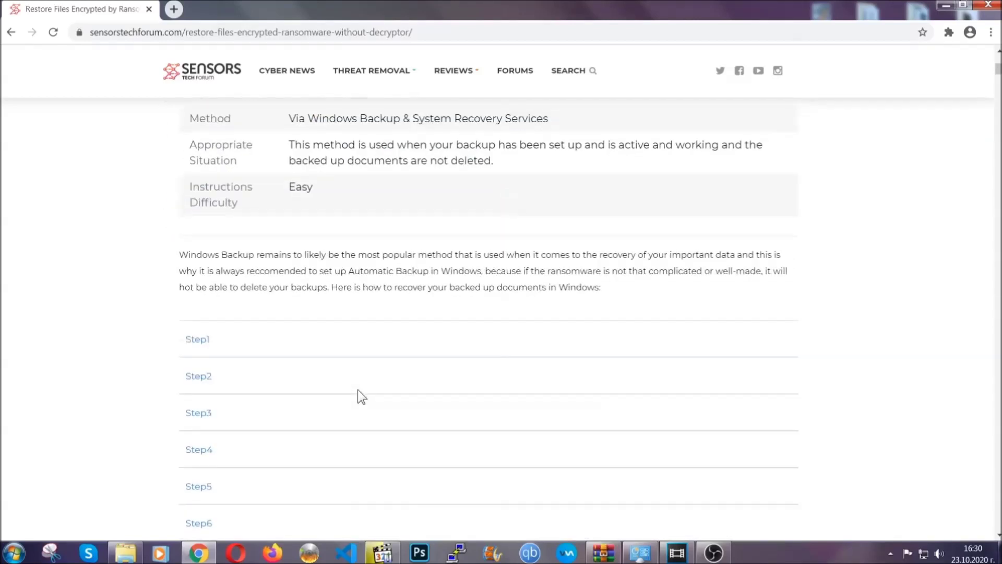
# Expand Step1, Step2 and Step3 of the Windows Backup restore instructions
pyautogui.click(207, 274)
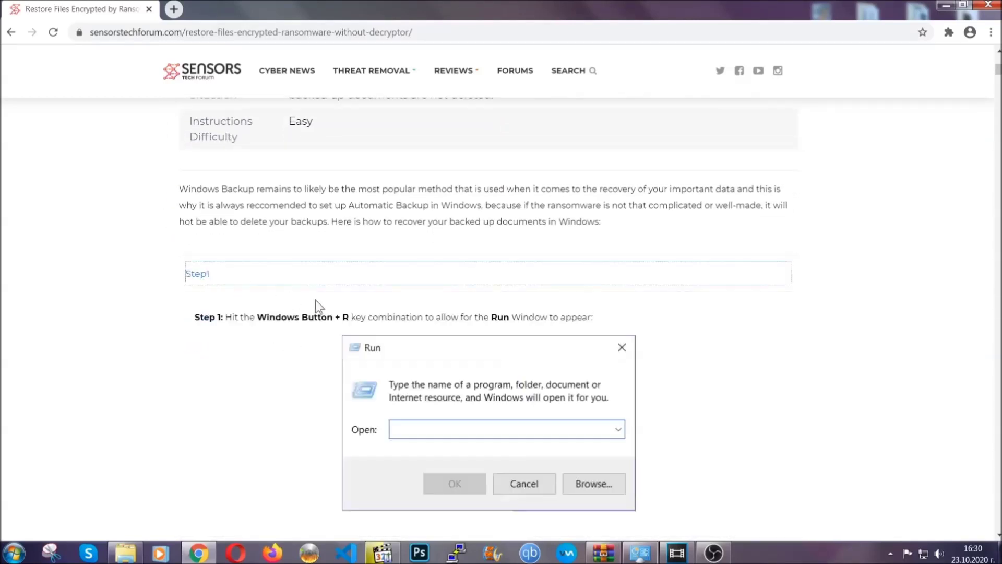
pyautogui.scroll(-5, 468, 324)
pyautogui.click(233, 327)
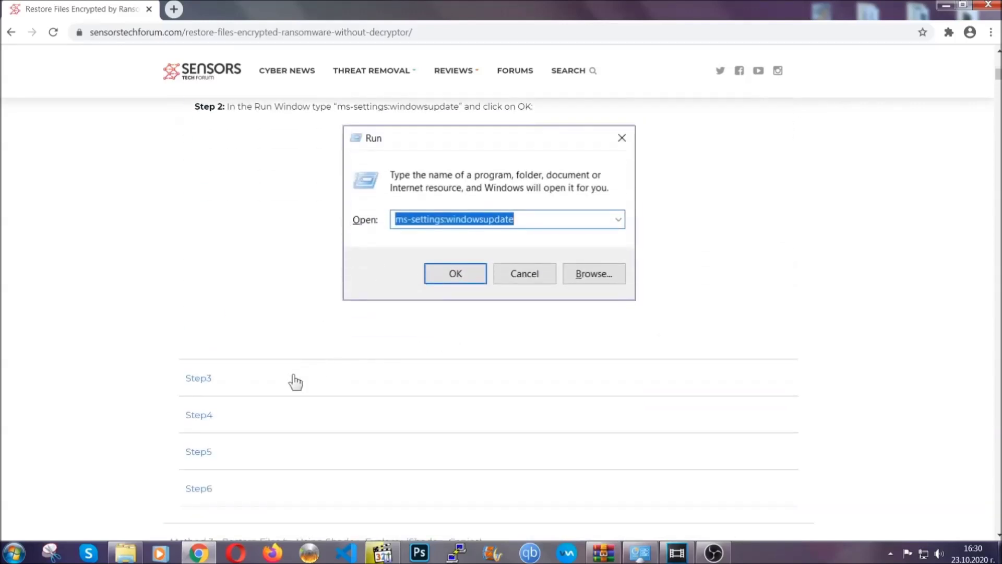
pyautogui.click(296, 379)
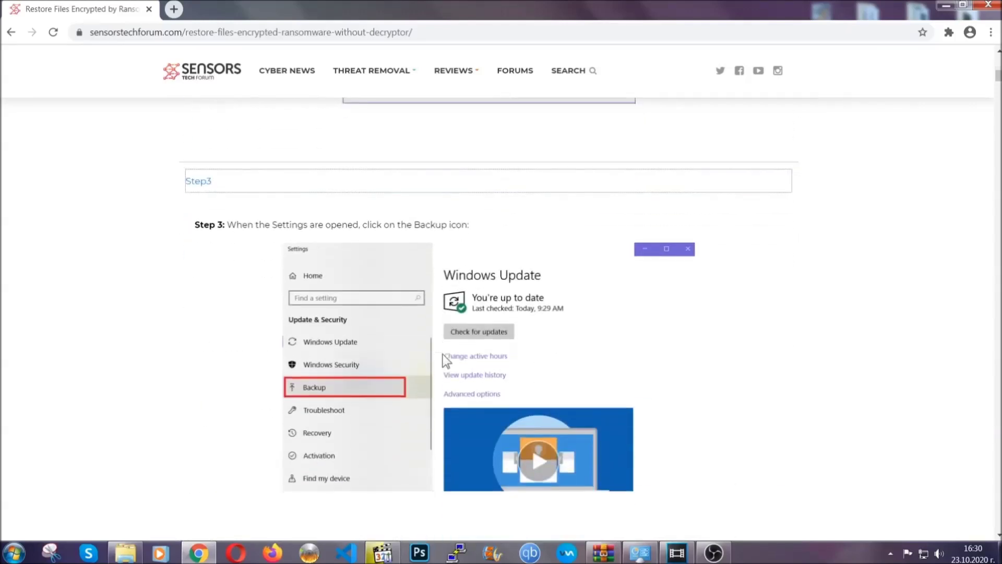
# Skim down through the expanded steps and back up, then minimize Chrome
pyautogui.scroll(-3, 442, 354)
pyautogui.scroll(-2, 441, 356)
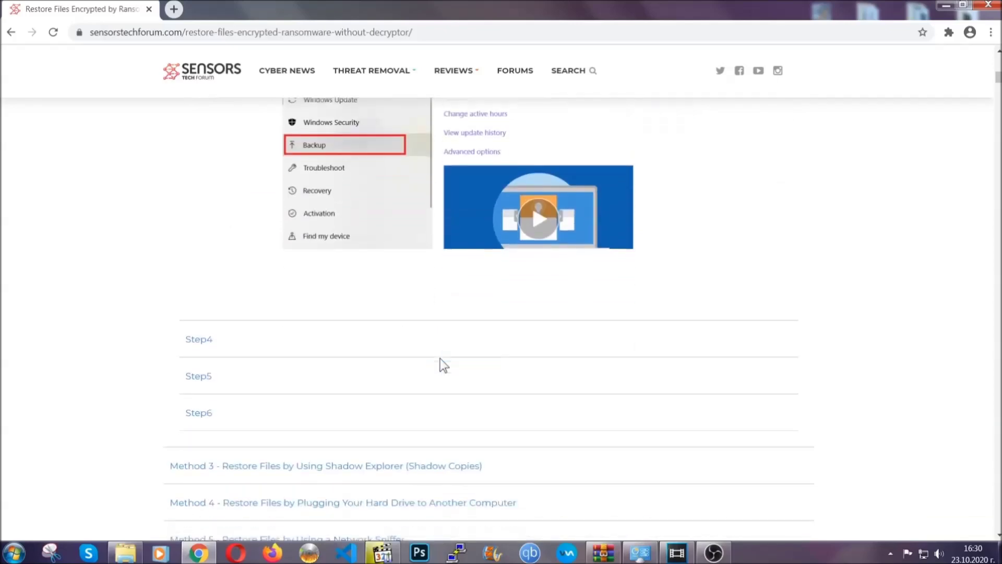
pyautogui.scroll(-1, 440, 358)
pyautogui.scroll(-3, 440, 358)
pyautogui.scroll(-3, 440, 358)
pyautogui.scroll(-1, 439, 358)
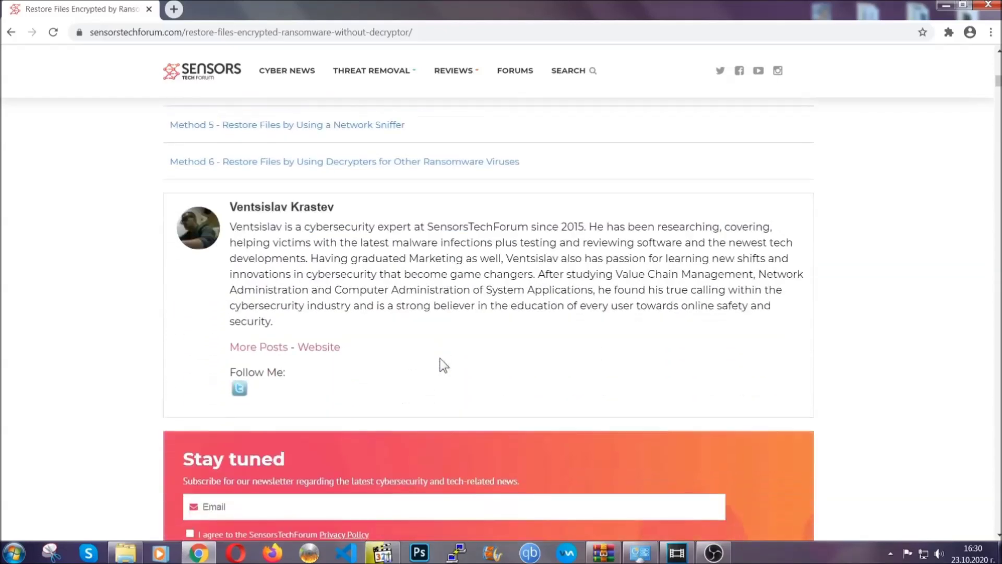
pyautogui.scroll(5, 440, 358)
pyautogui.scroll(5, 440, 360)
pyautogui.scroll(5, 437, 370)
pyautogui.scroll(5, 437, 374)
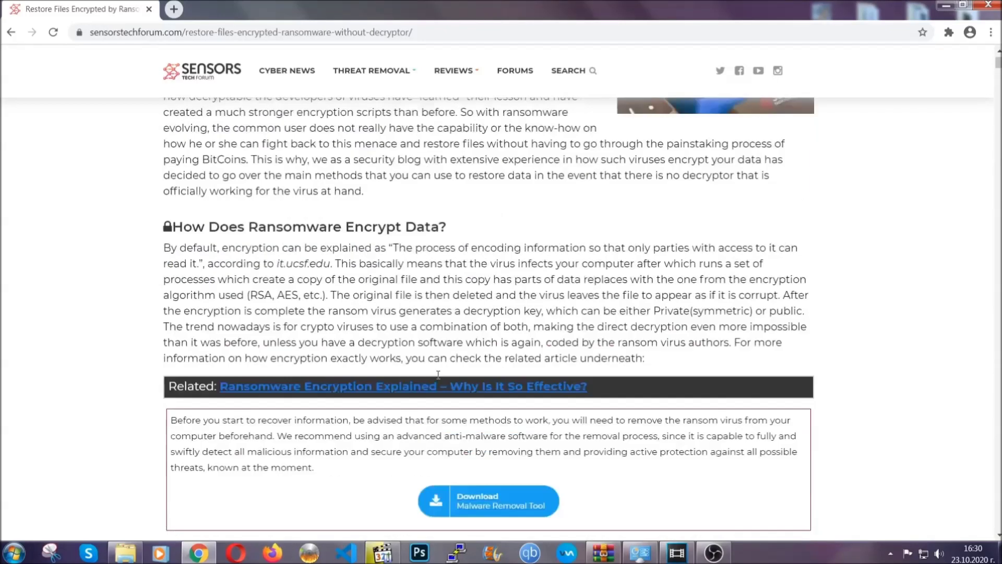
pyautogui.scroll(5, 438, 374)
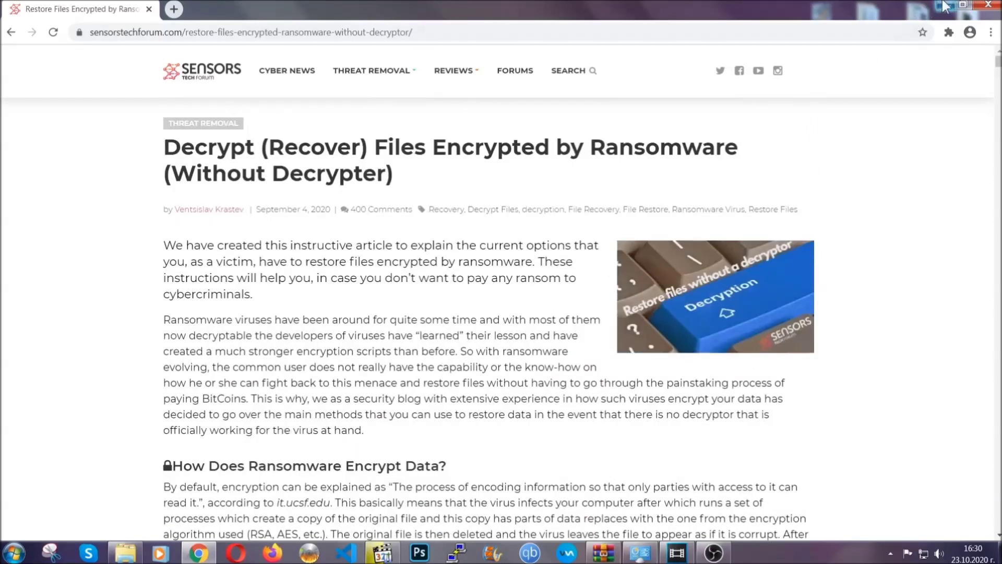
pyautogui.click(945, 4)
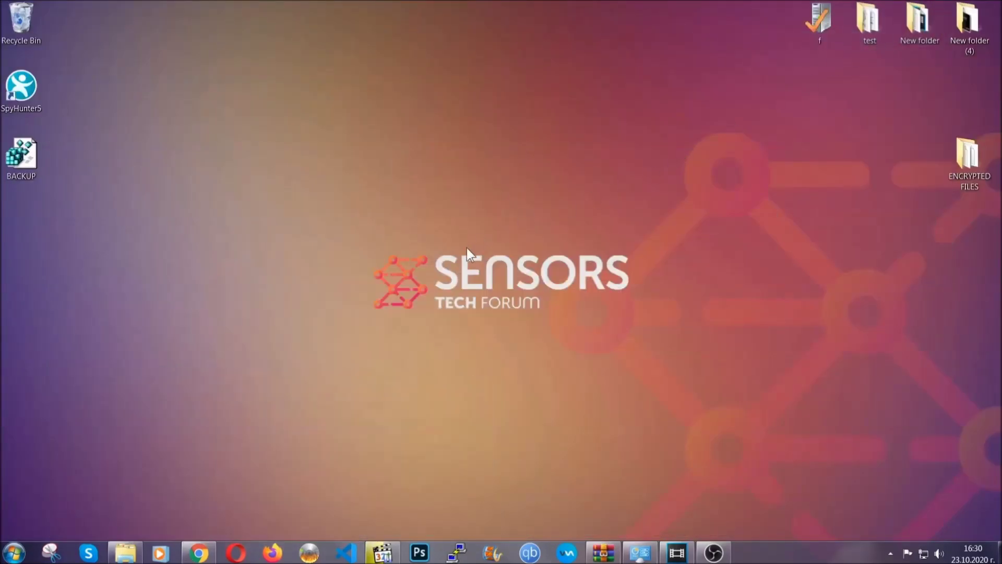